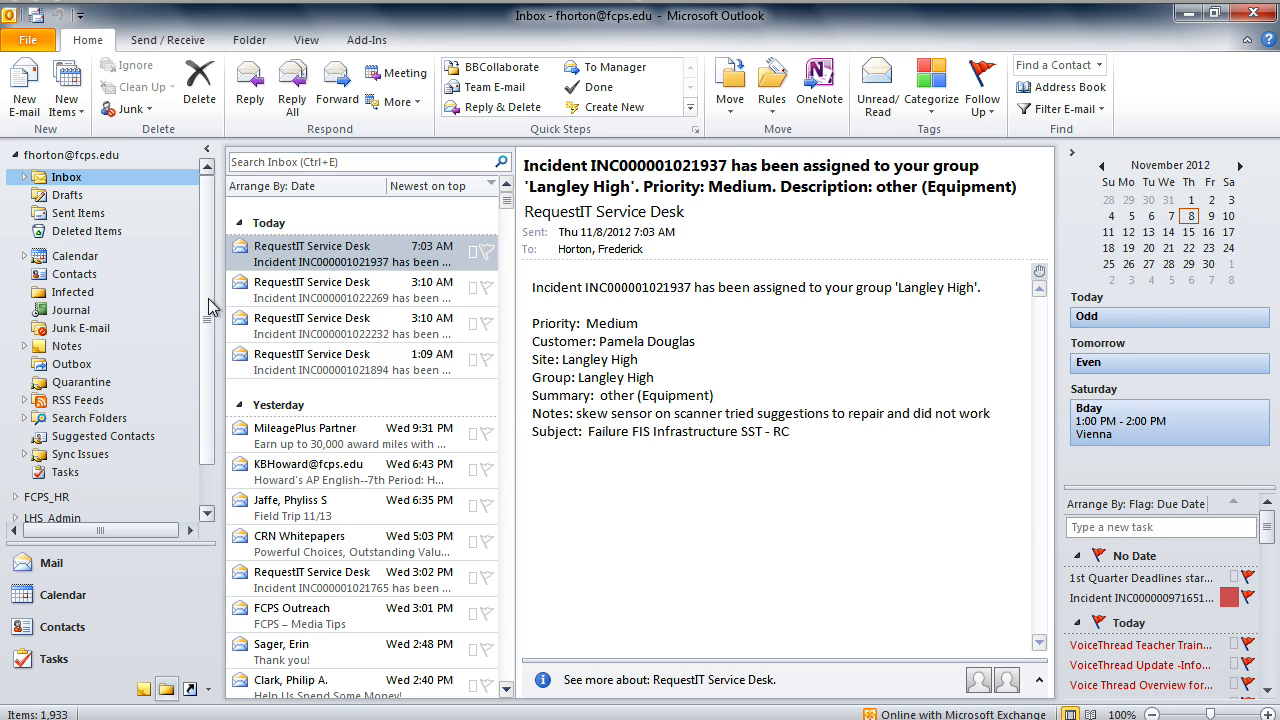
Step: Expand the Inbox subfolders and look through the folder list down to the existing archive data files
scroll(150, 330, "down", 1)
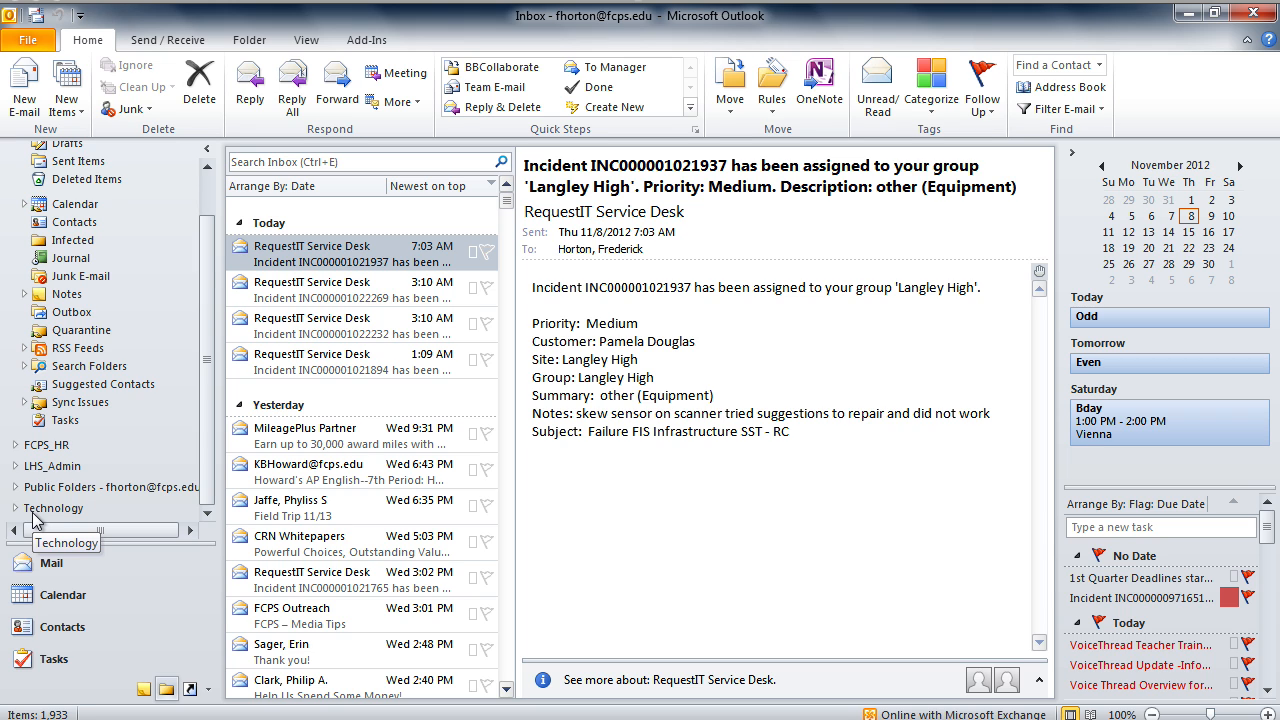
left_click_drag(205, 309, 206, 249)
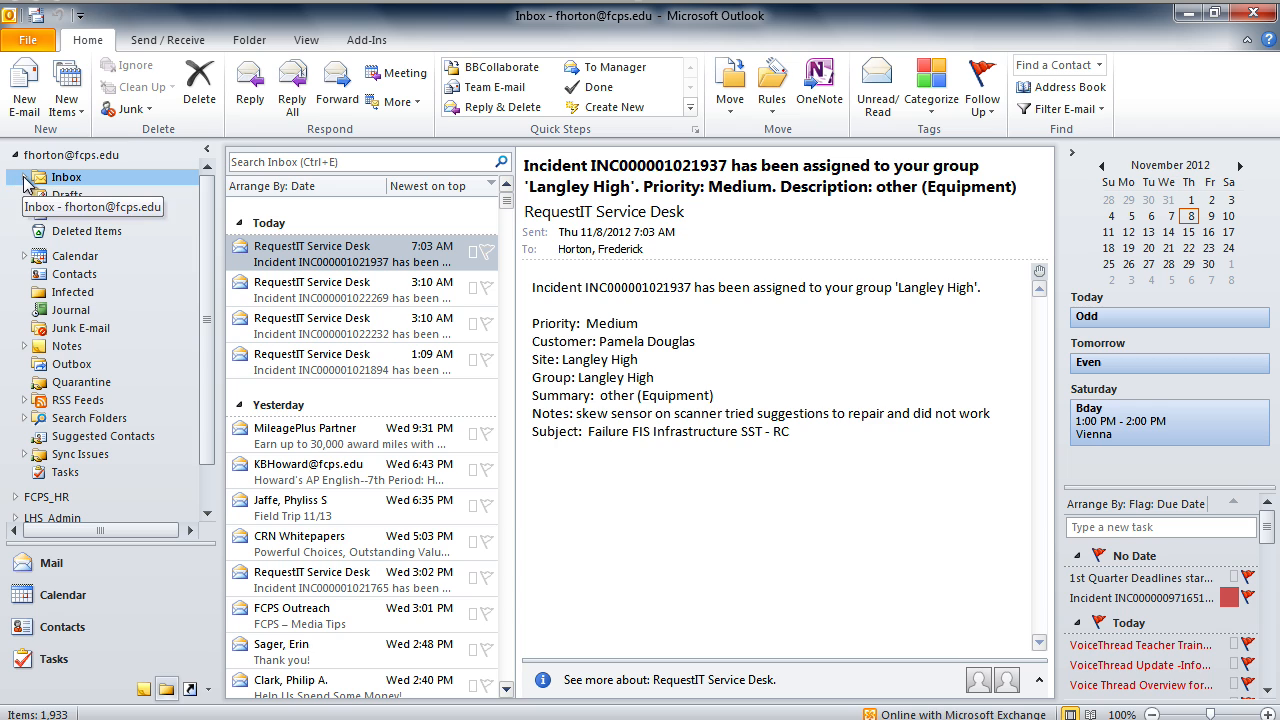
left_click(24, 177)
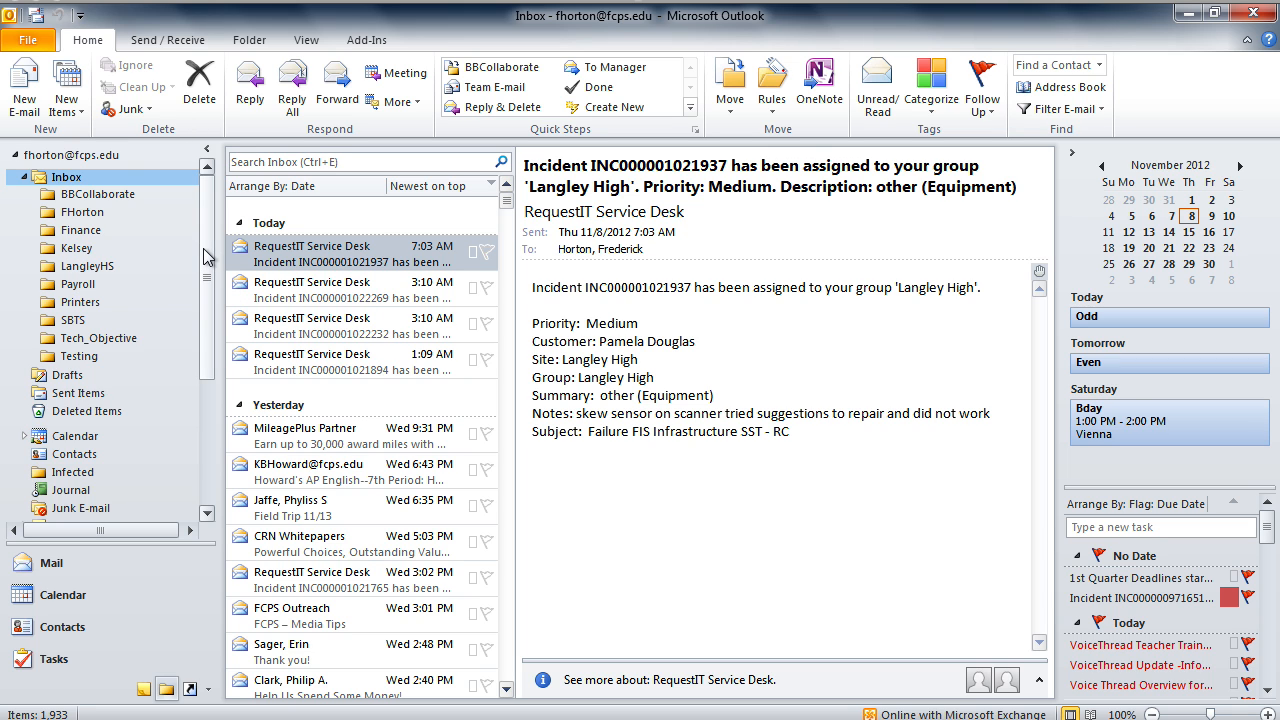
left_click_drag(206, 251, 205, 370)
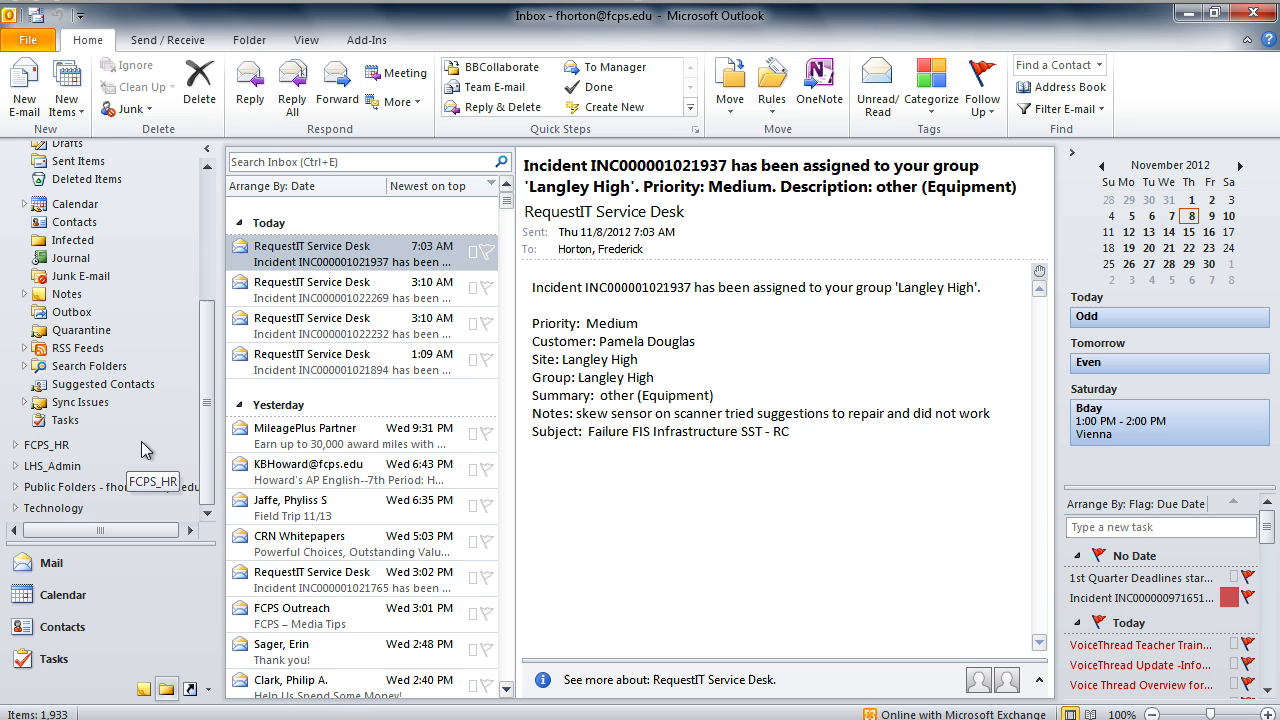
left_click_drag(205, 420, 205, 296)
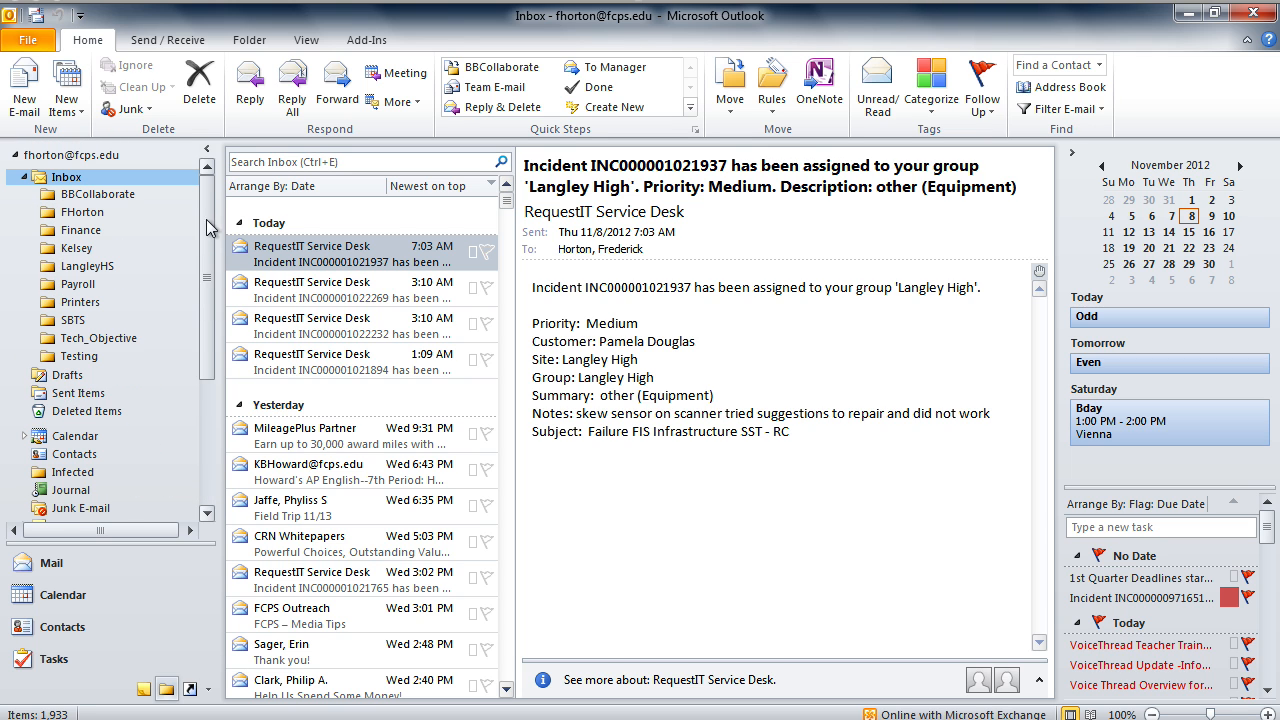
Step: Start a new Outlook data file and browse to the Archived_Email folder on the P: network drive as its location
left_click(68, 110)
mouse_move(90, 292)
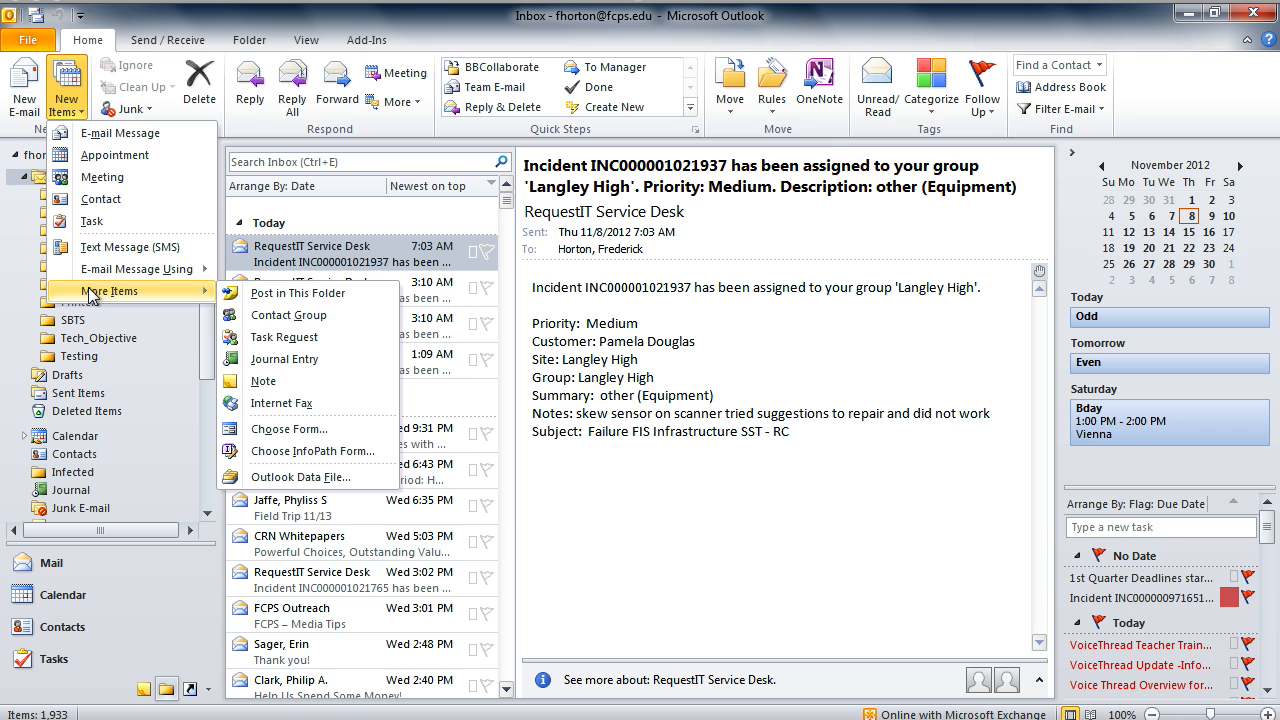
left_click(283, 480)
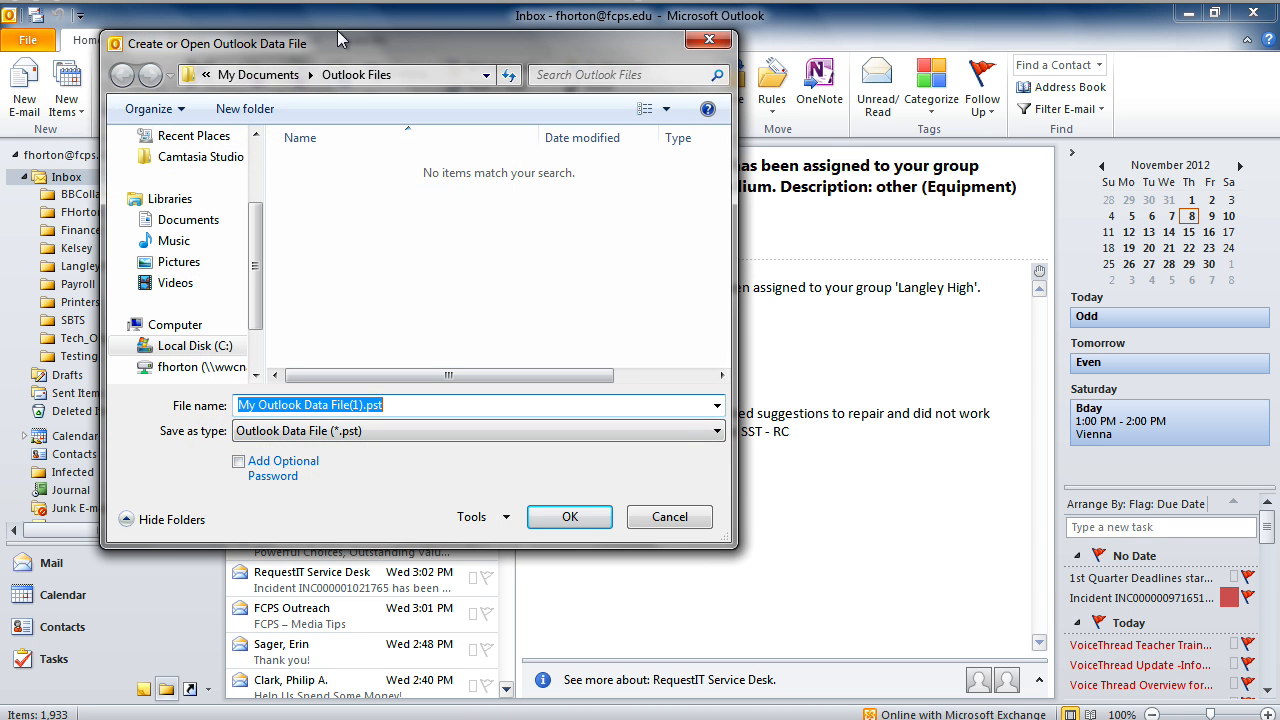
left_click_drag(341, 40, 604, 42)
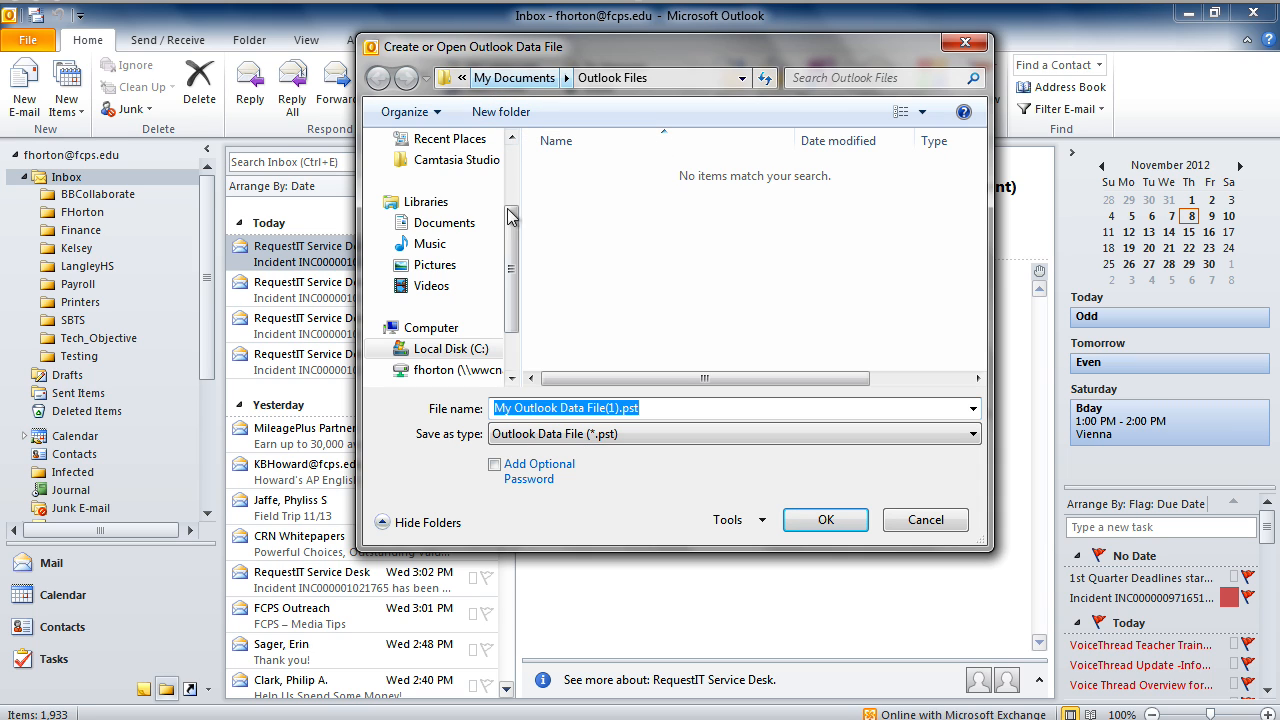
left_click_drag(511, 252, 513, 288)
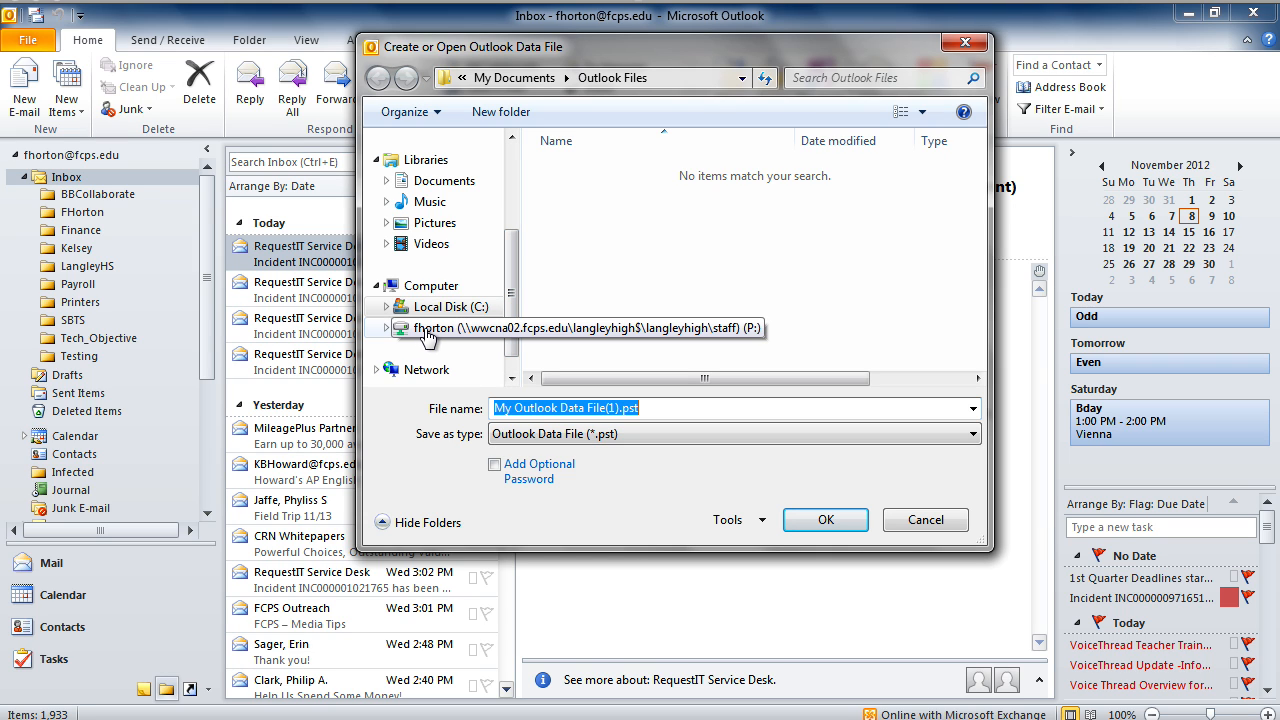
left_click(431, 332)
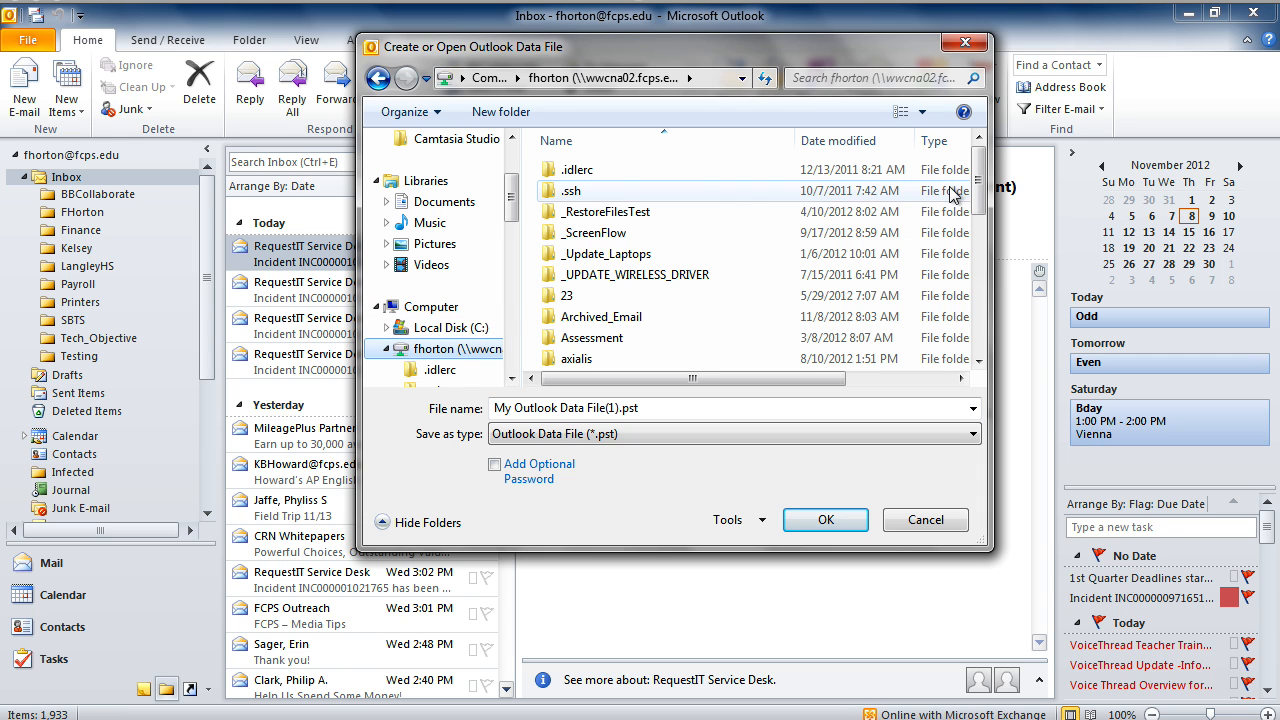
left_click_drag(979, 183, 978, 205)
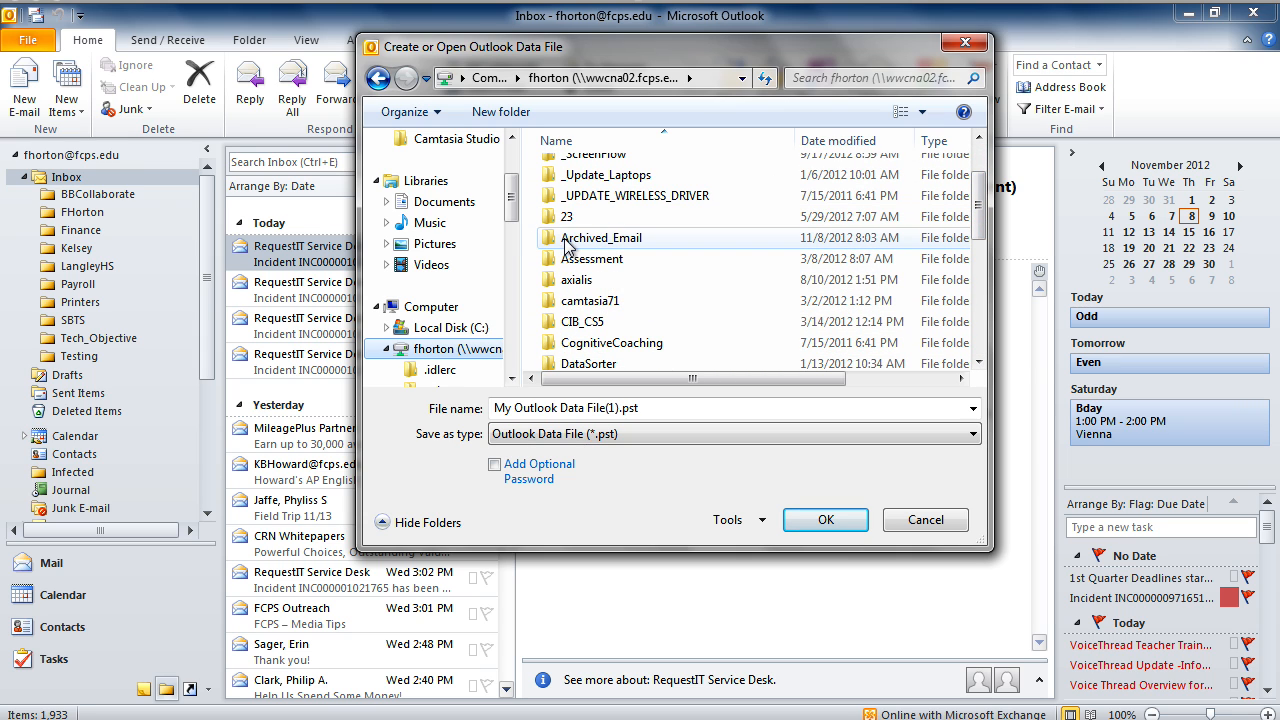
mouse_move(597, 245)
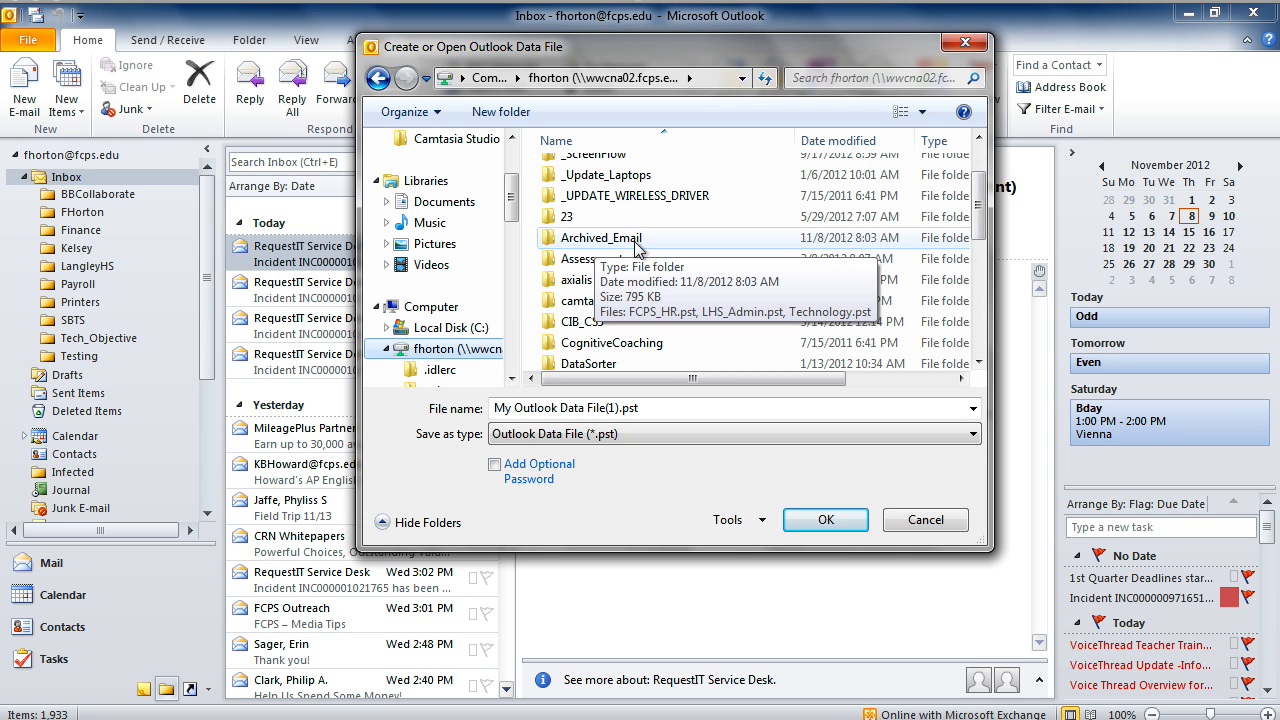
double_click(549, 242)
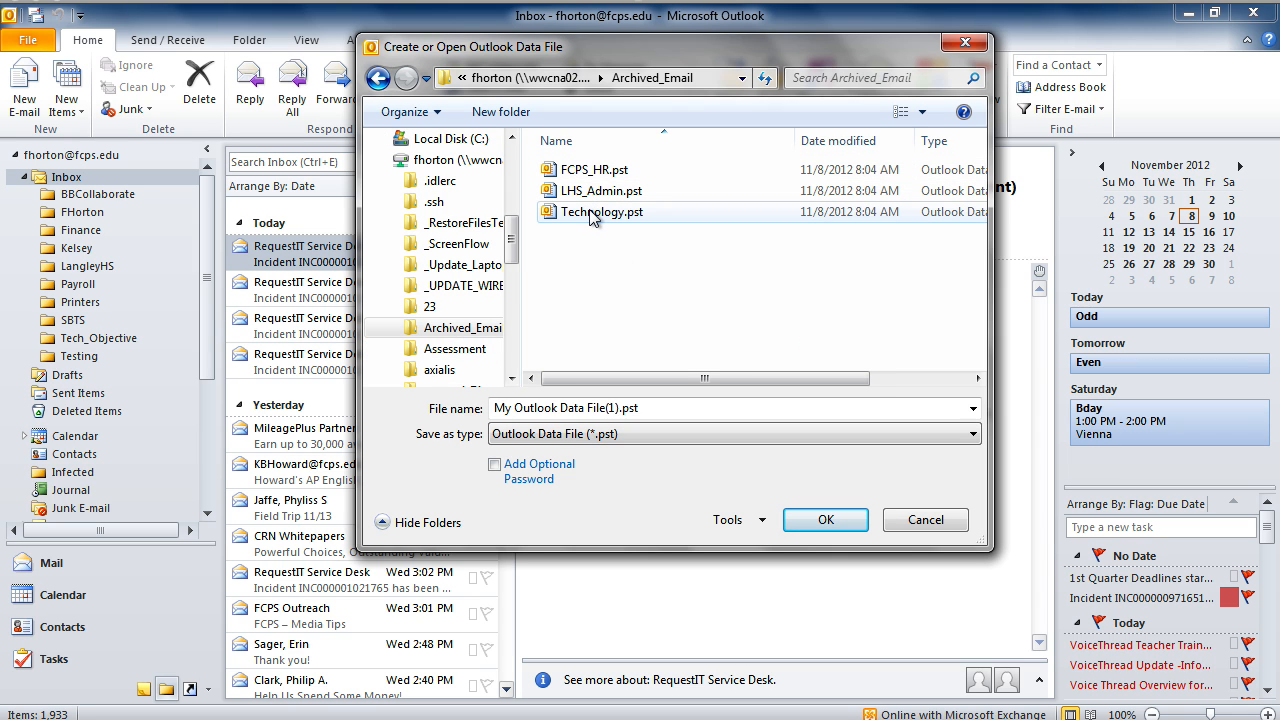
left_click(207, 285)
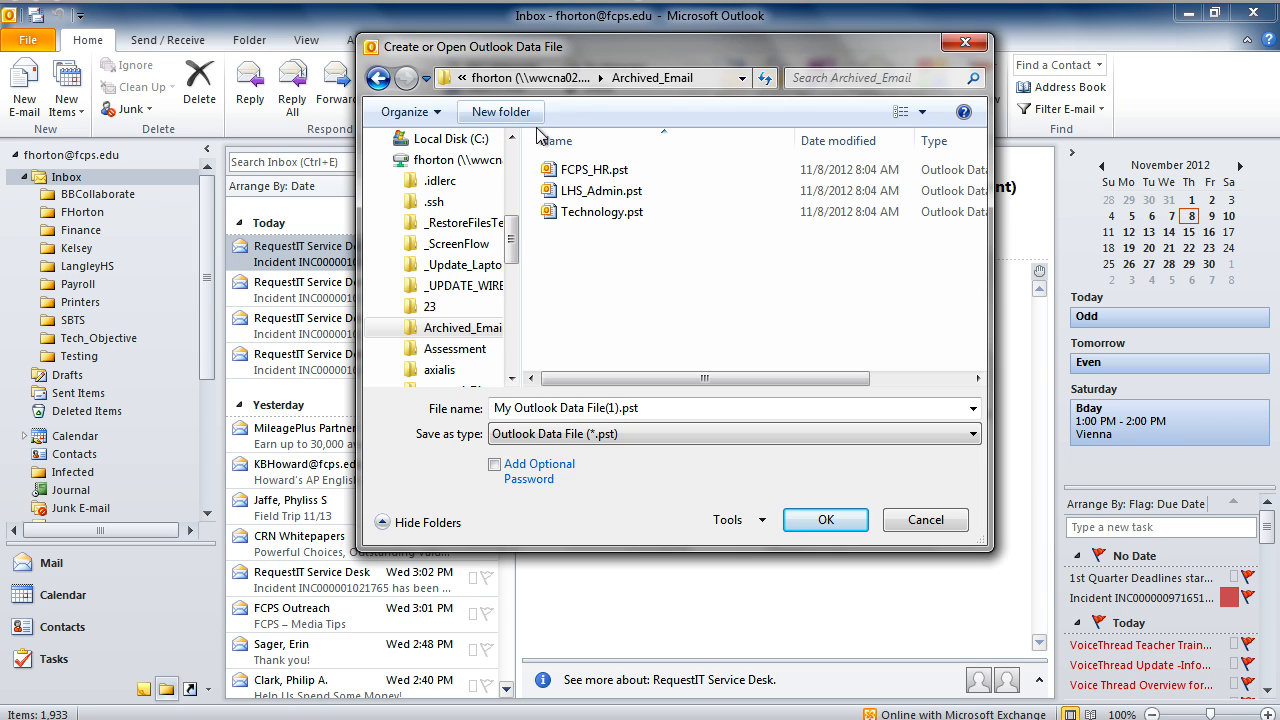
Step: Name the new data file LHS_Parents.pst and create it
double_click(536, 408)
left_click(613, 408)
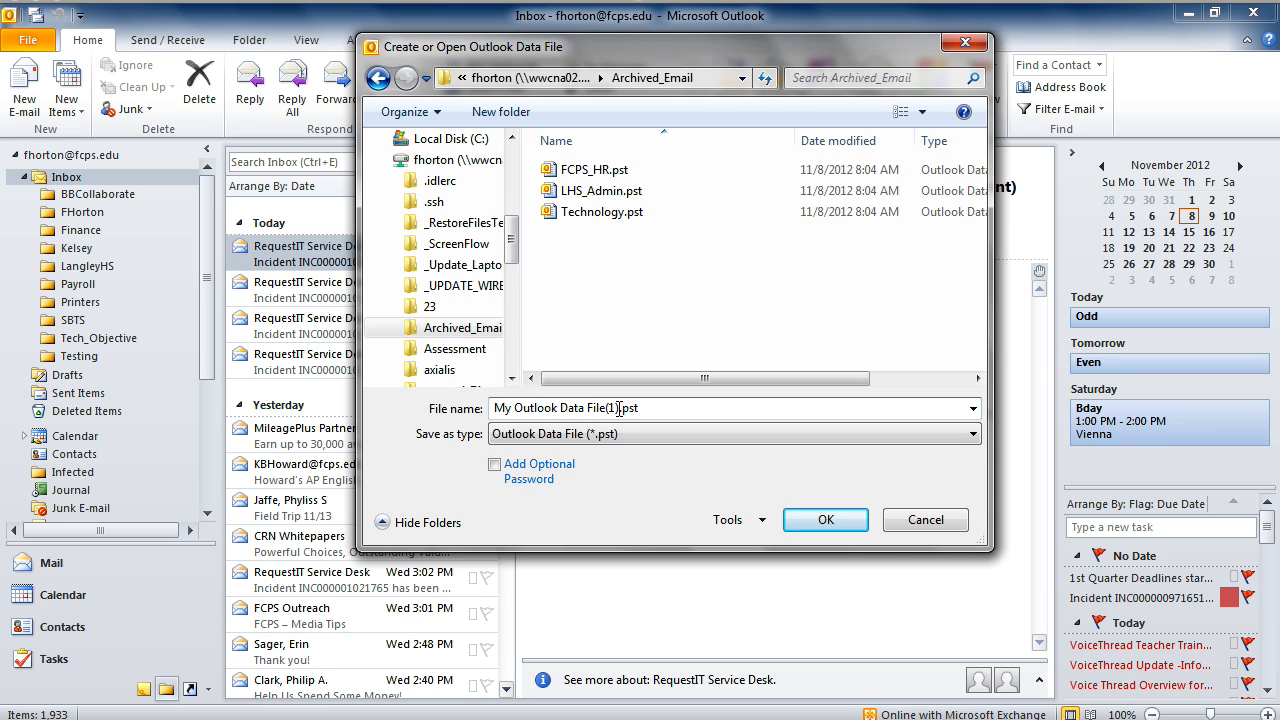
left_click_drag(619, 408, 486, 413)
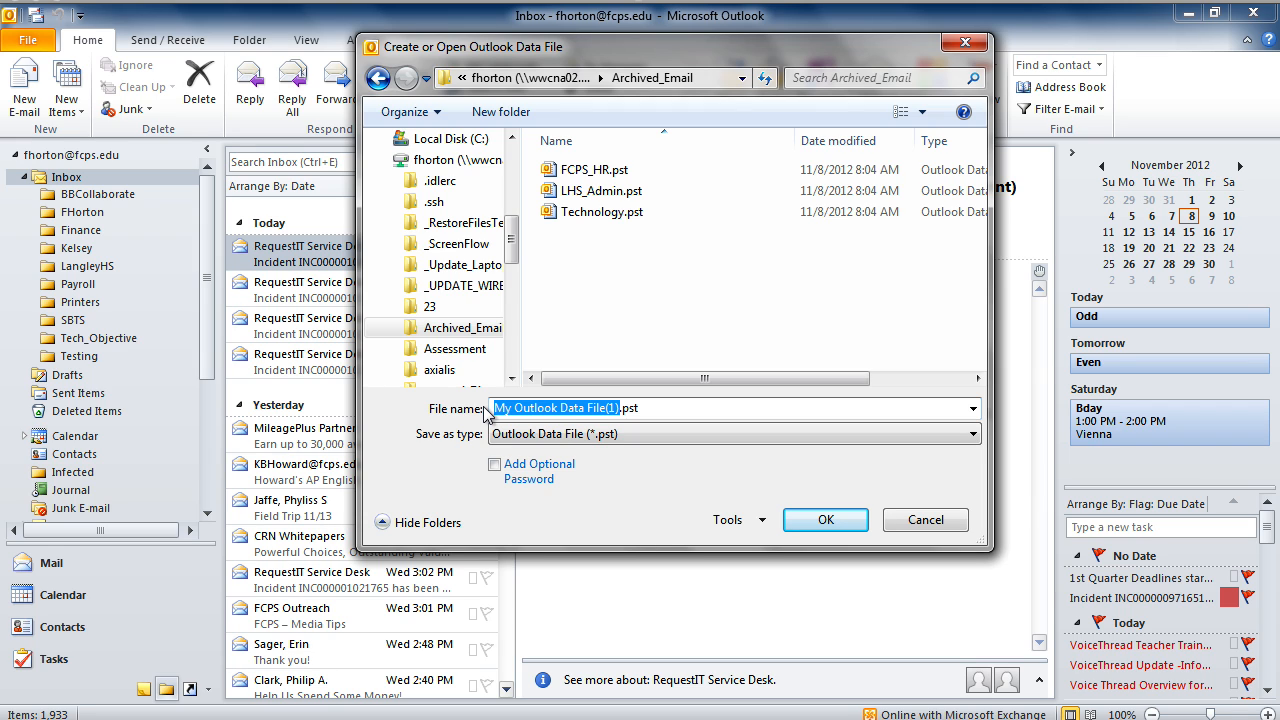
type("LH")
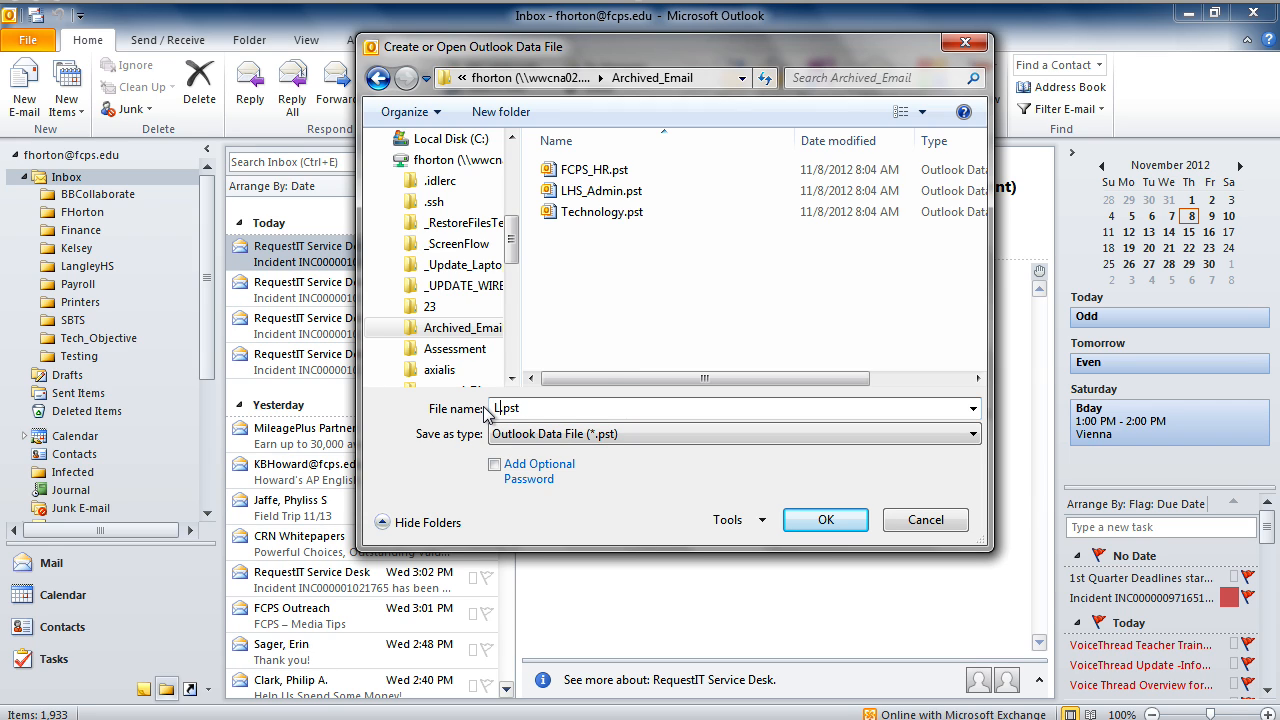
type("HS_Parents")
left_click(826, 519)
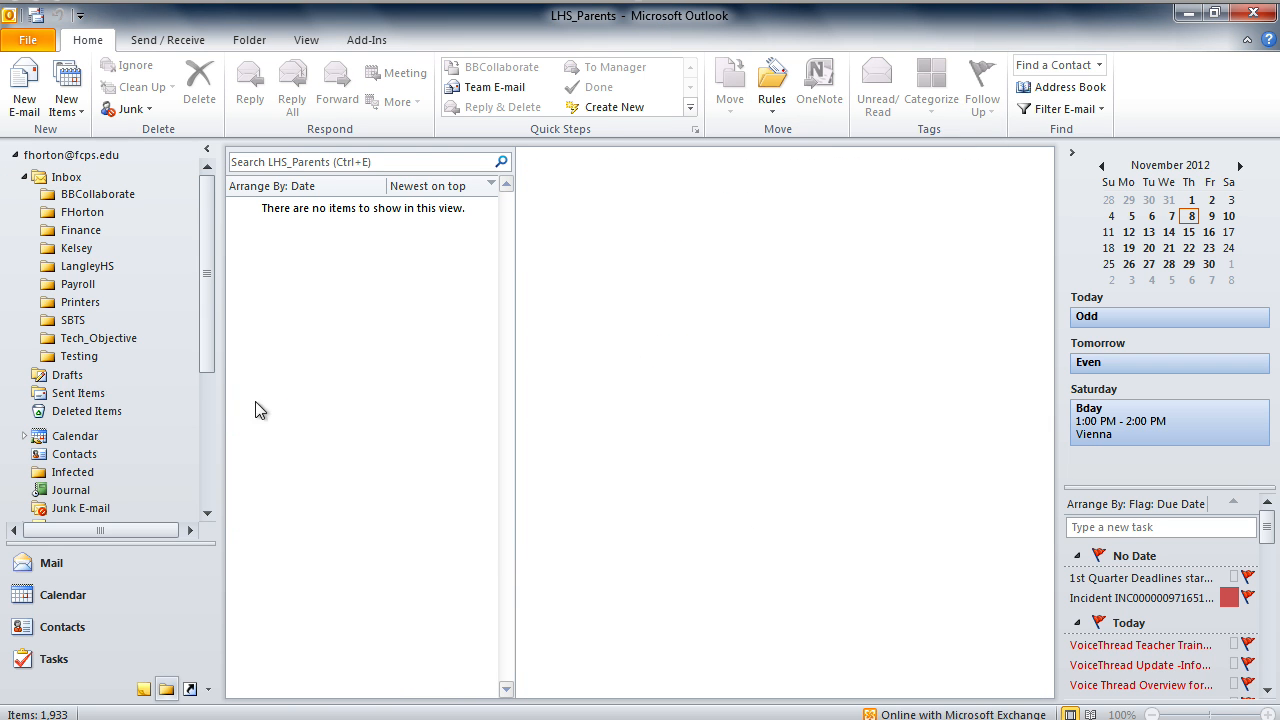
Step: Check the folder list for the LHS_Parents data file and return to the Inbox
left_click_drag(204, 335, 206, 477)
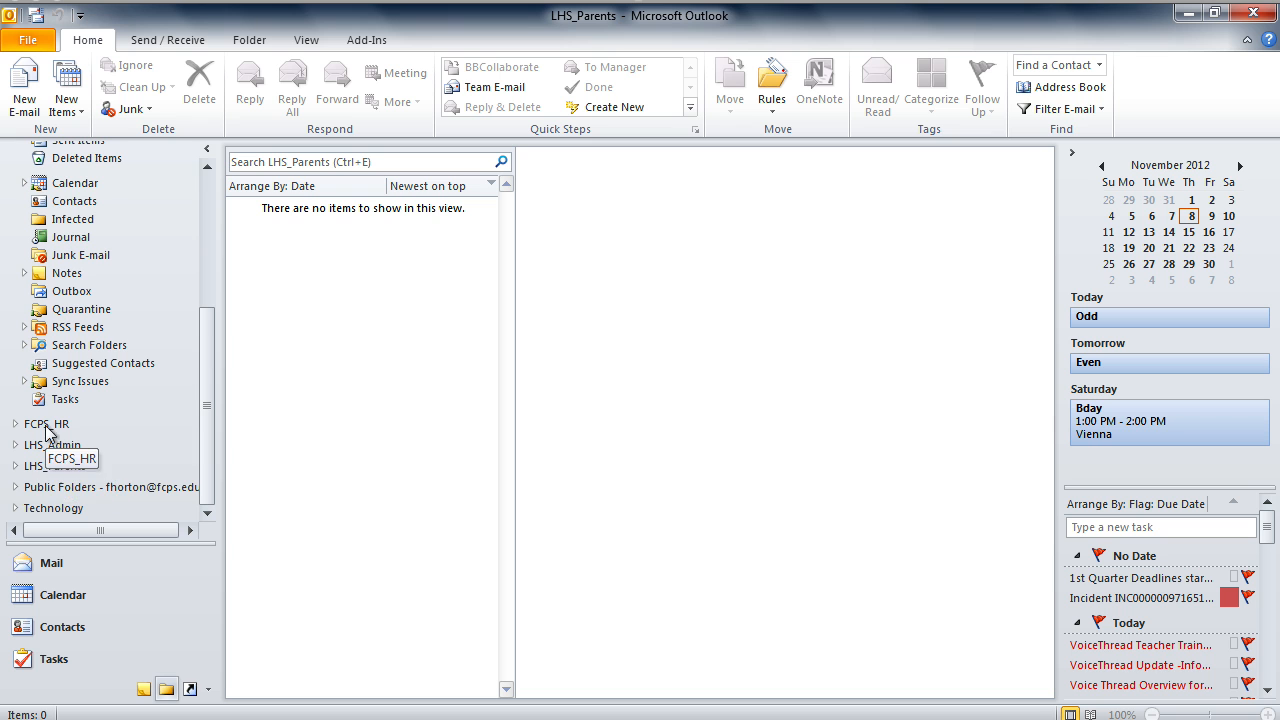
left_click_drag(209, 395, 103, 183)
left_click(30, 182)
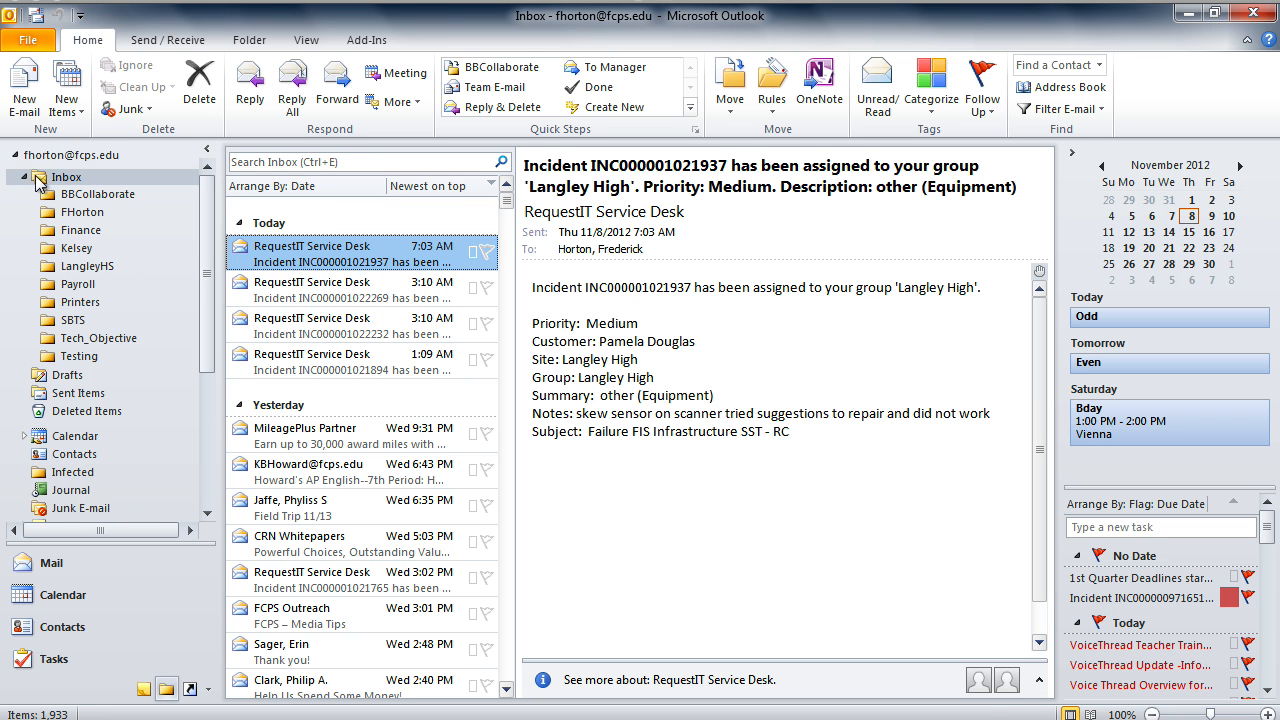
scroll(318, 386, "down", 1)
scroll(318, 386, "up", 1)
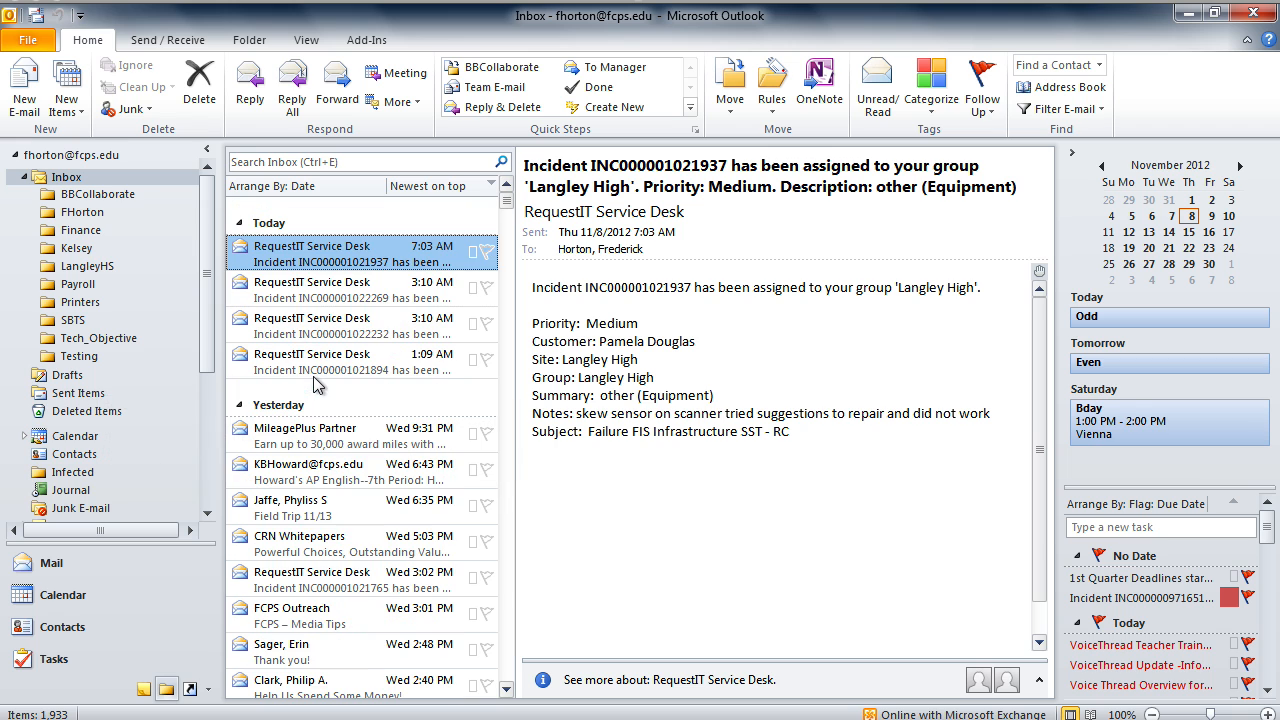
Step: Move the 7:03 AM RequestIT Service Desk message from the Inbox to the LHS_Parents data file
right_click(324, 256)
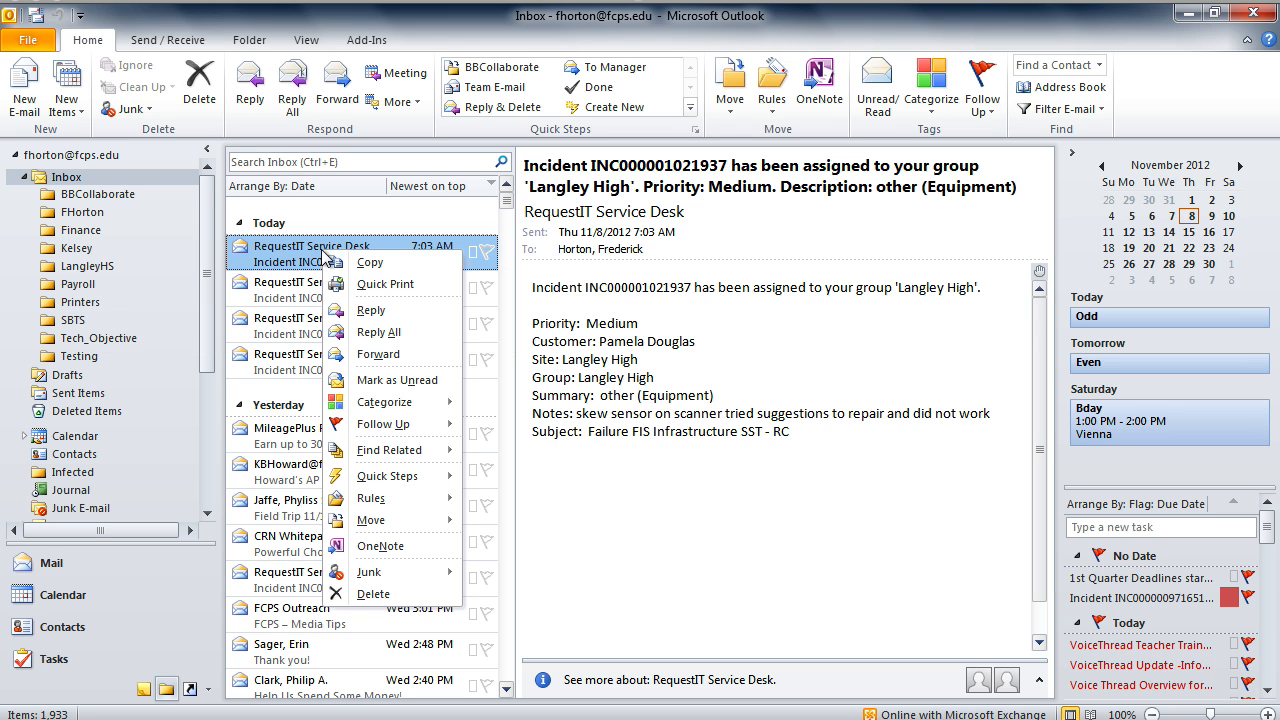
mouse_move(415, 522)
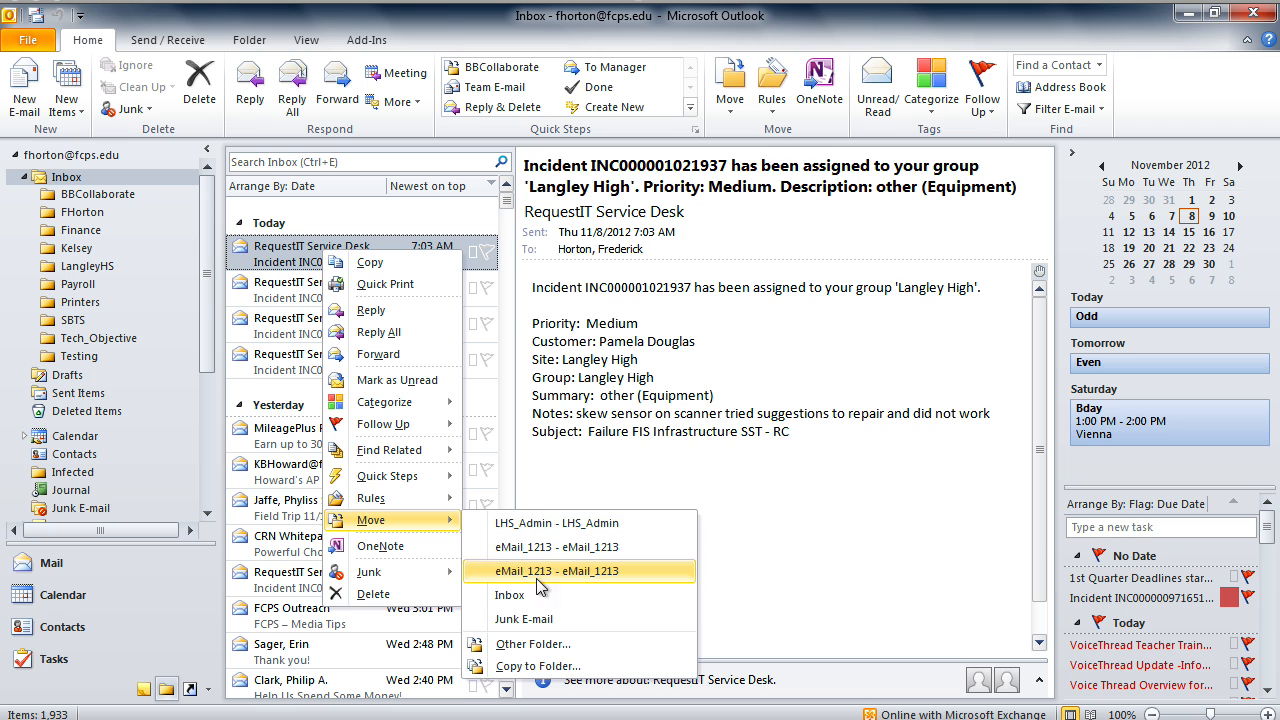
left_click(515, 645)
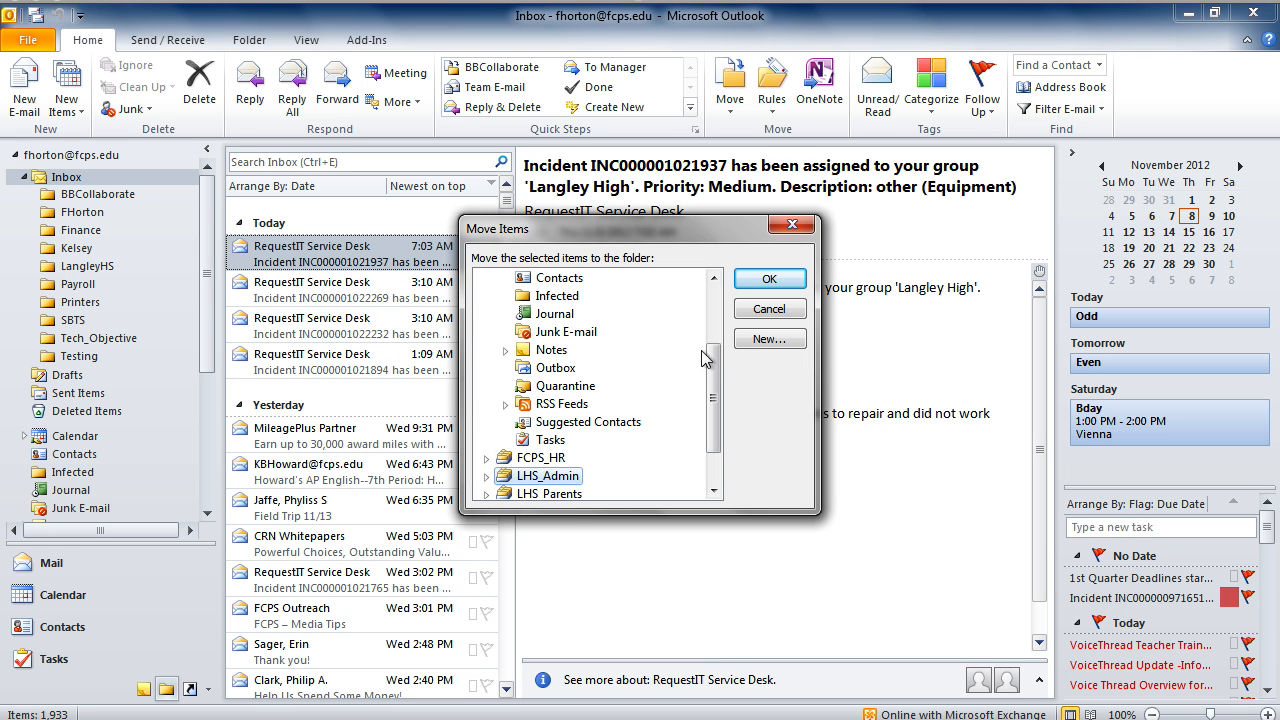
left_click_drag(713, 350, 713, 293)
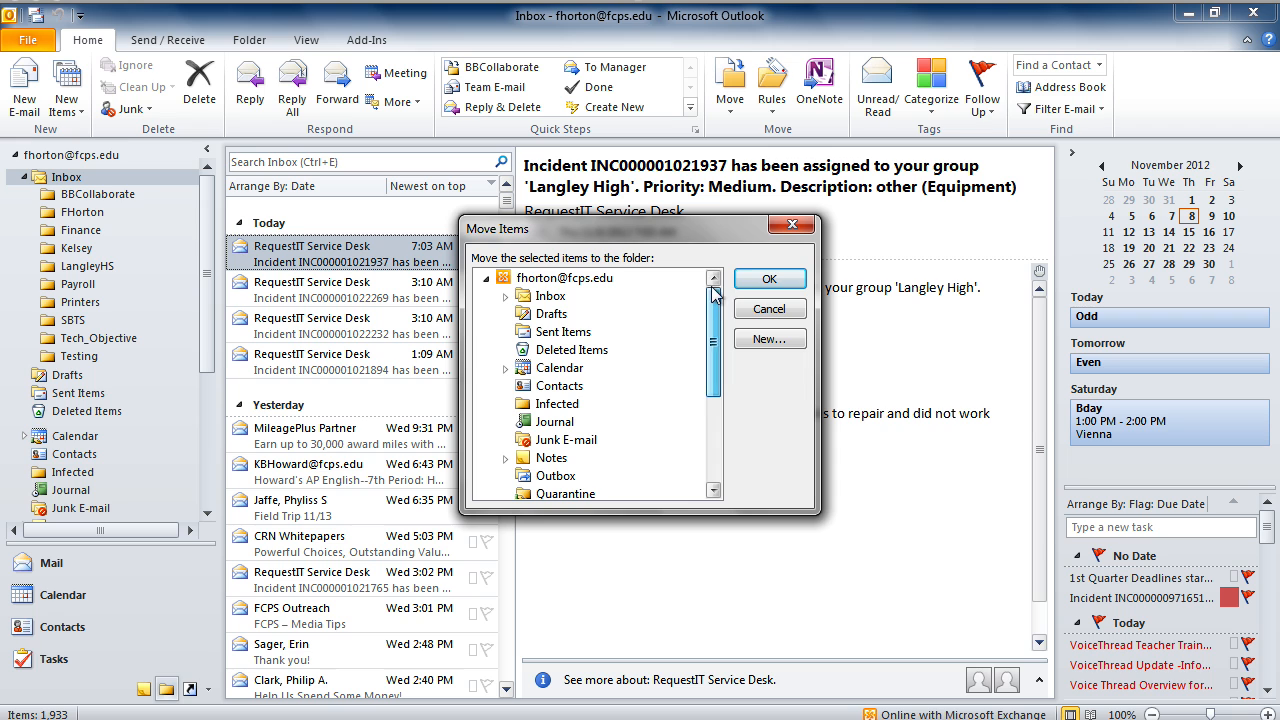
left_click(504, 298)
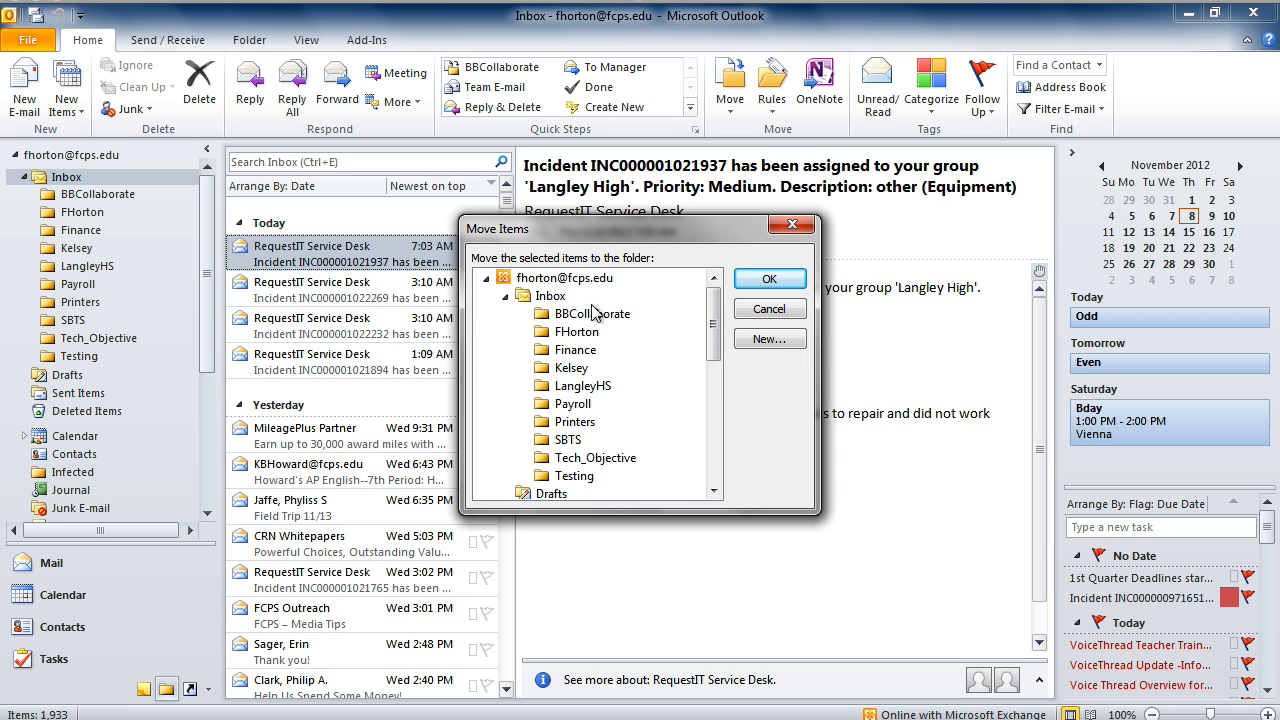
left_click_drag(713, 310, 715, 447)
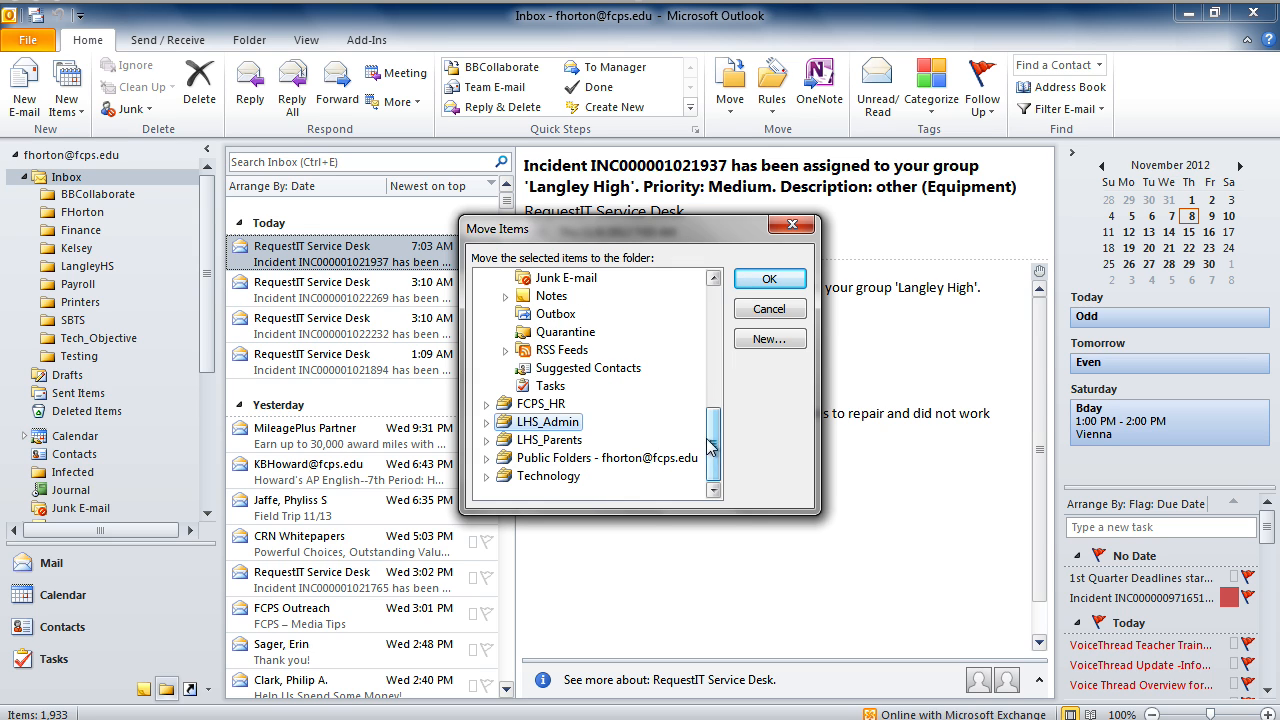
left_click(509, 447)
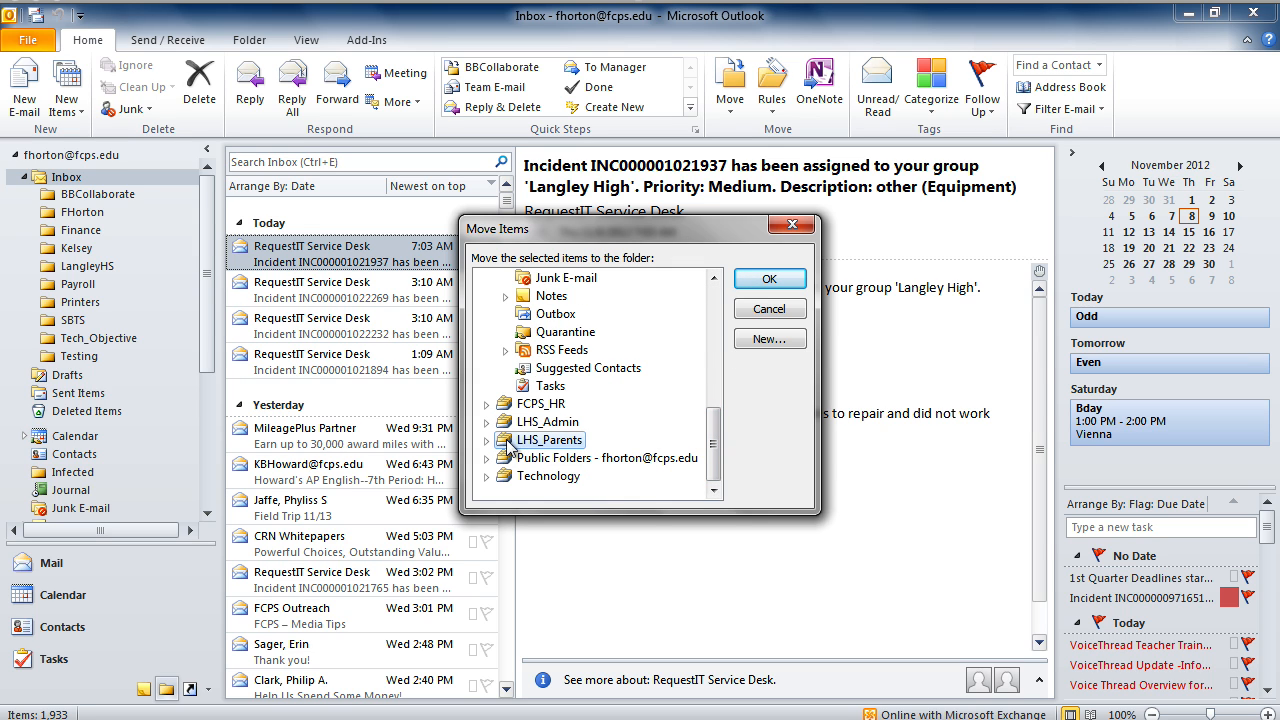
left_click(769, 278)
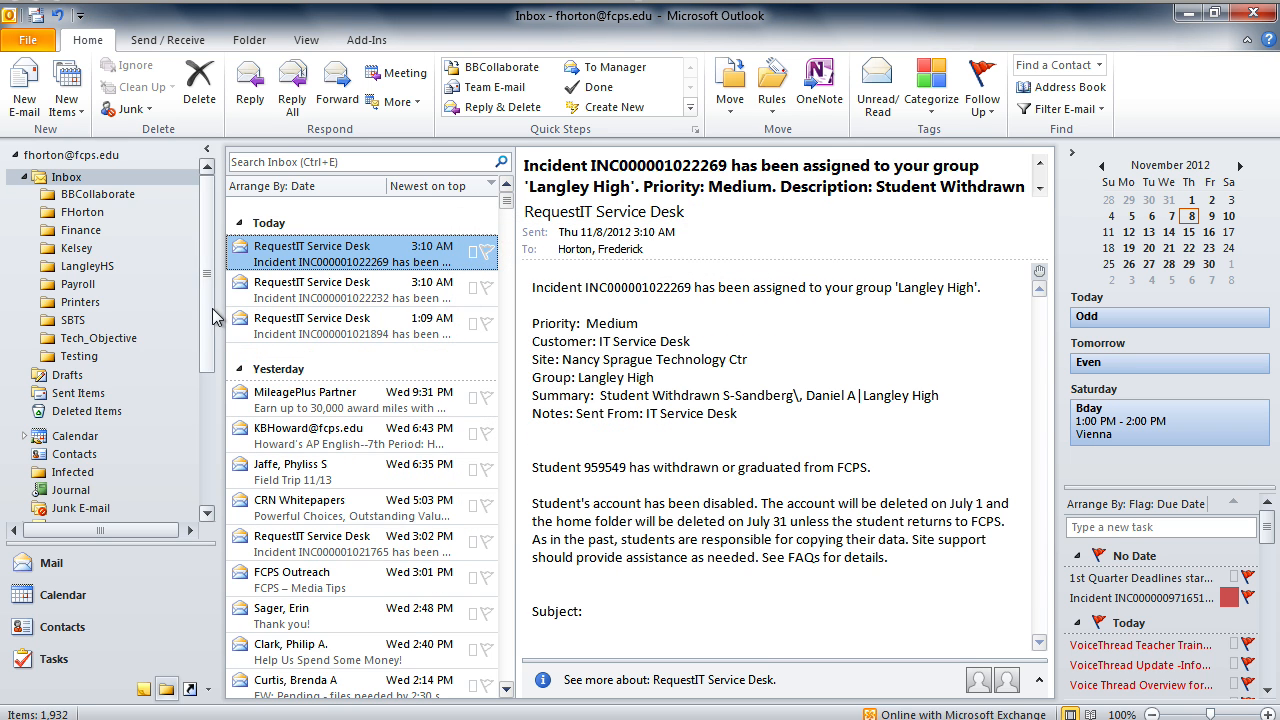
Step: Open the LHS_Parents folder to check for the moved message
left_click_drag(211, 309, 207, 451)
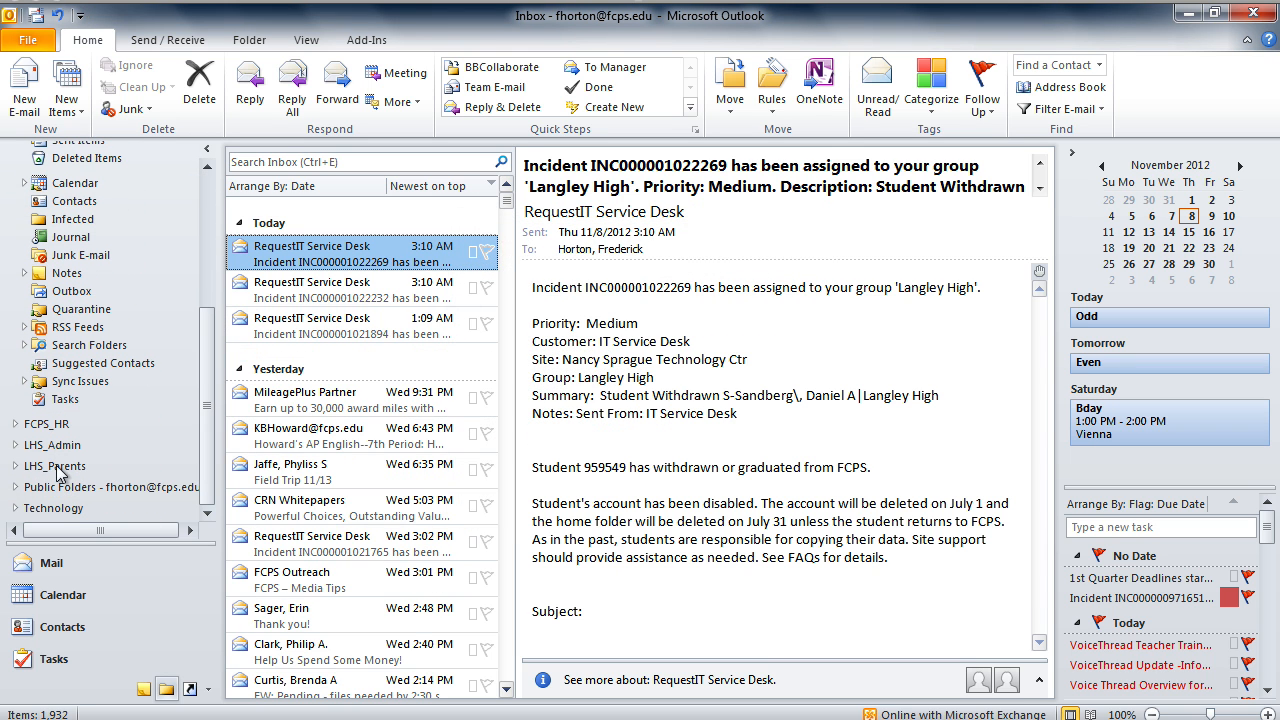
left_click(55, 466)
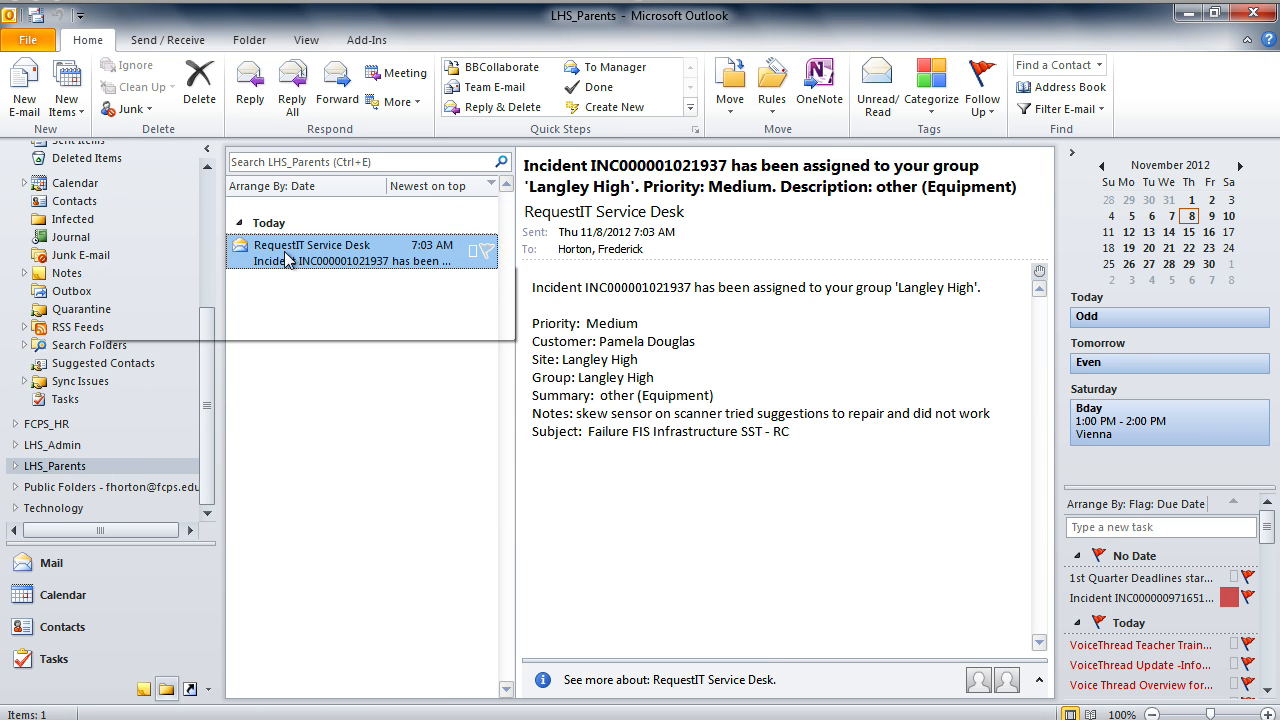
Step: Collapse the Inbox subfolders in the folder list and return to the Inbox
left_click_drag(206, 354, 214, 200)
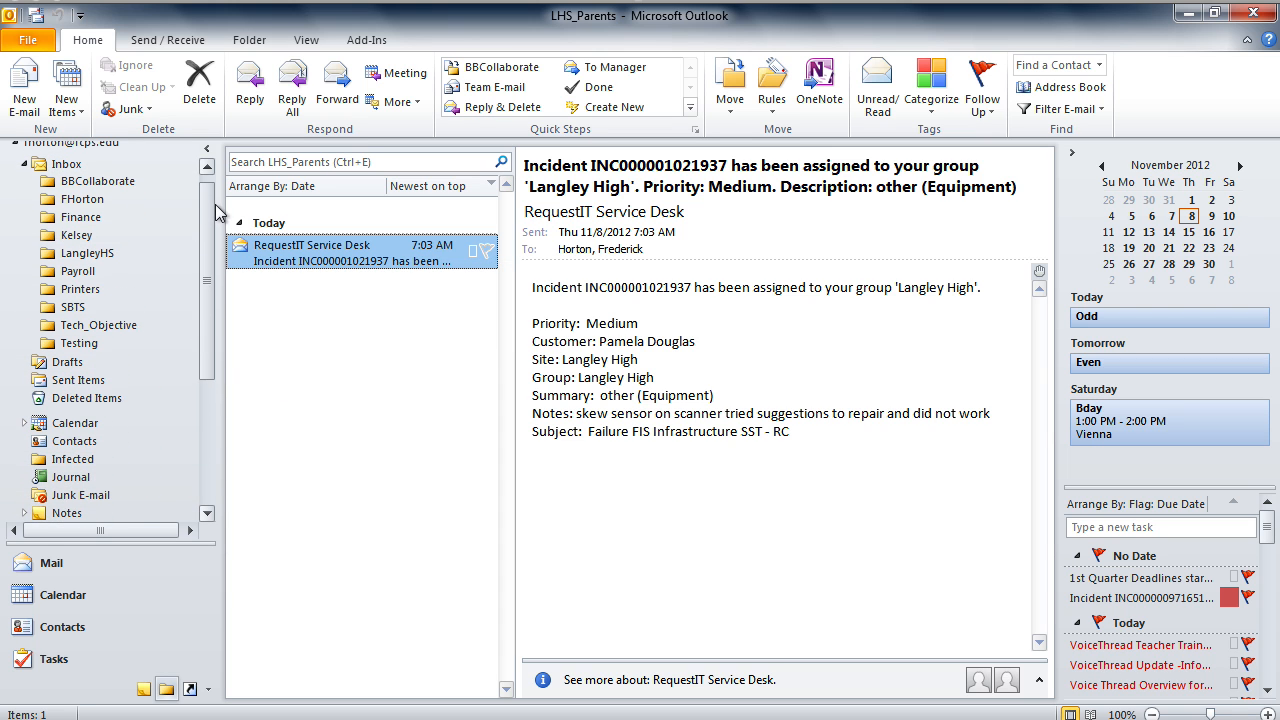
left_click(25, 164)
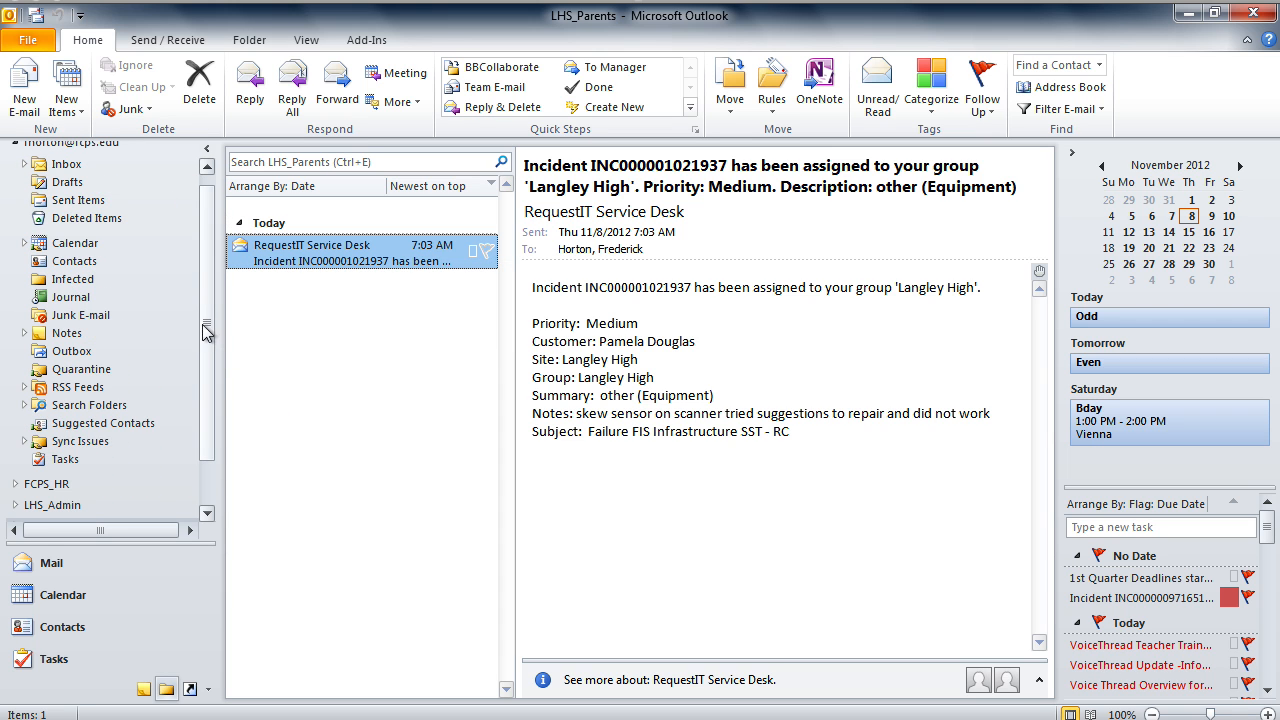
left_click_drag(206, 331, 204, 424)
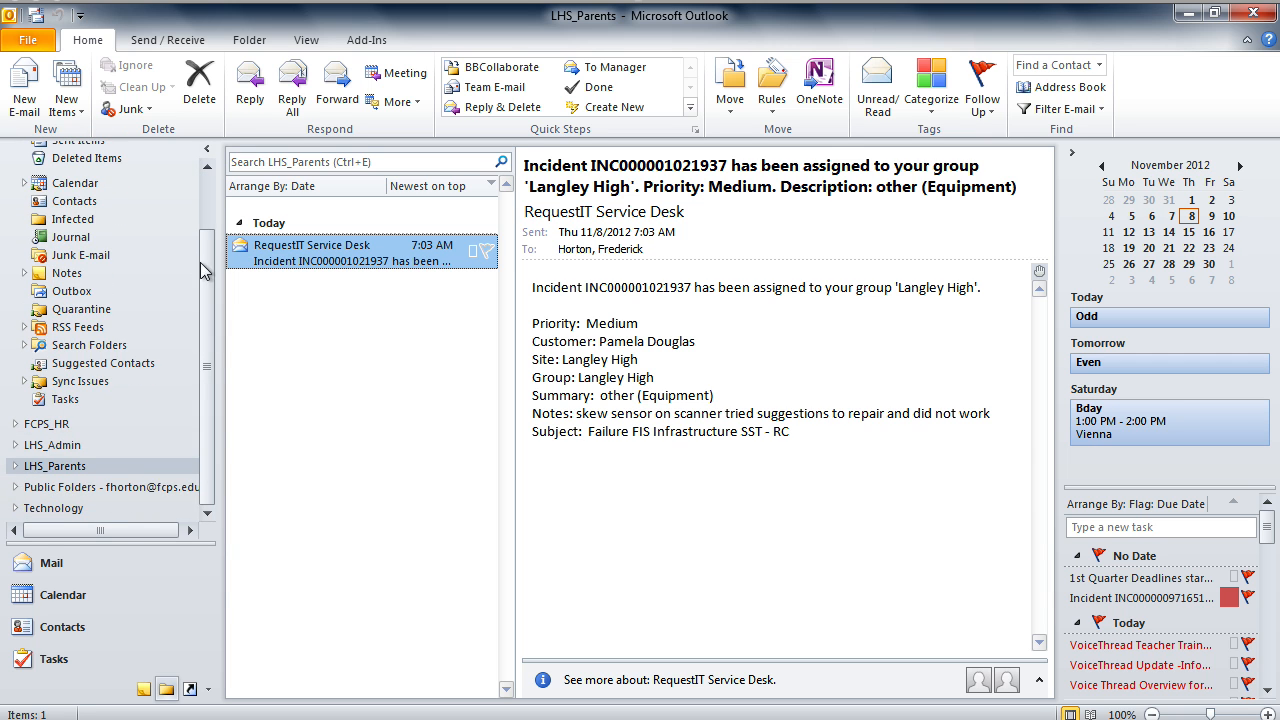
left_click_drag(207, 268, 206, 186)
left_click(66, 177)
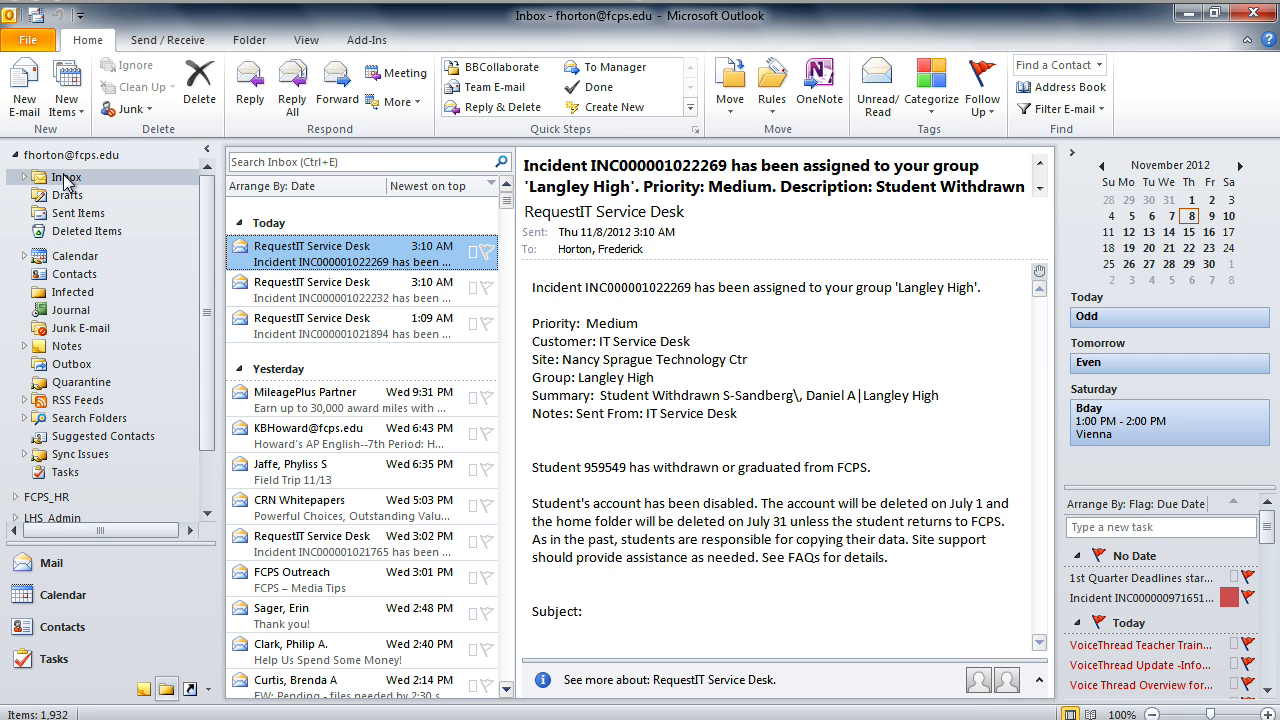
Step: Move the topmost 3:10 AM RequestIT Service Desk message from the Inbox to the LHS_Parents data file
left_click_drag(206, 290, 208, 345)
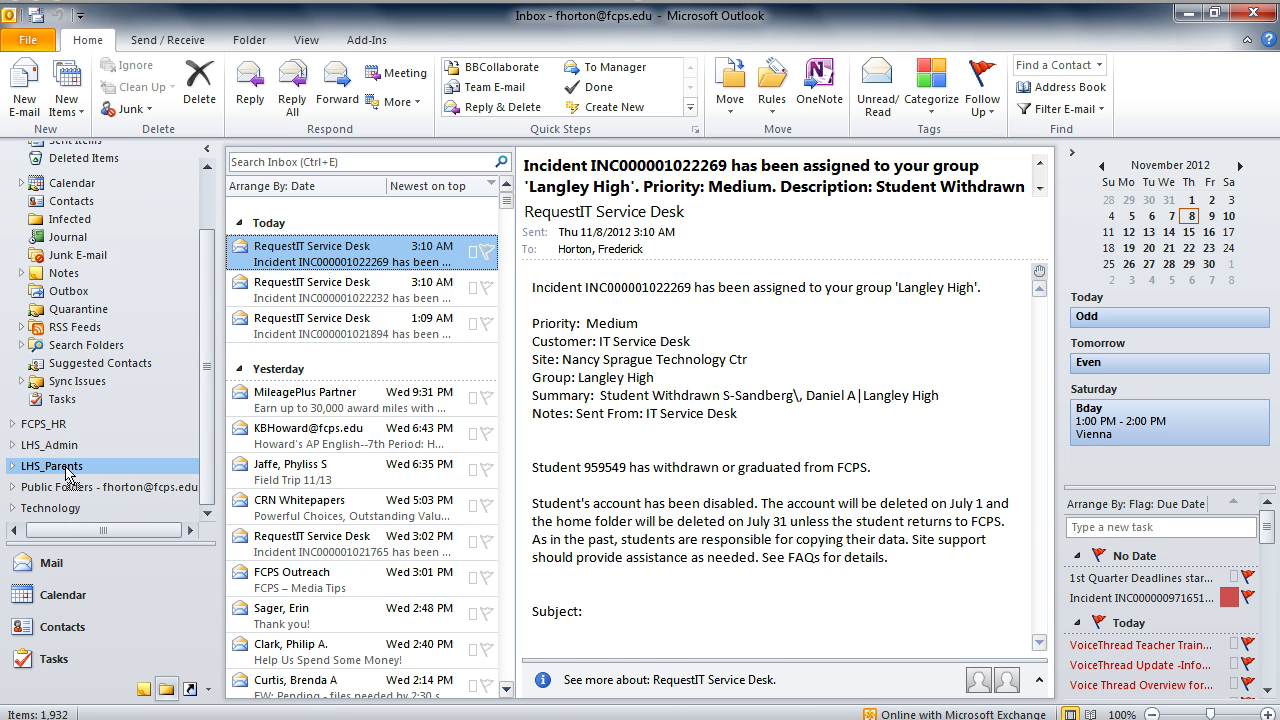
double_click(58, 470)
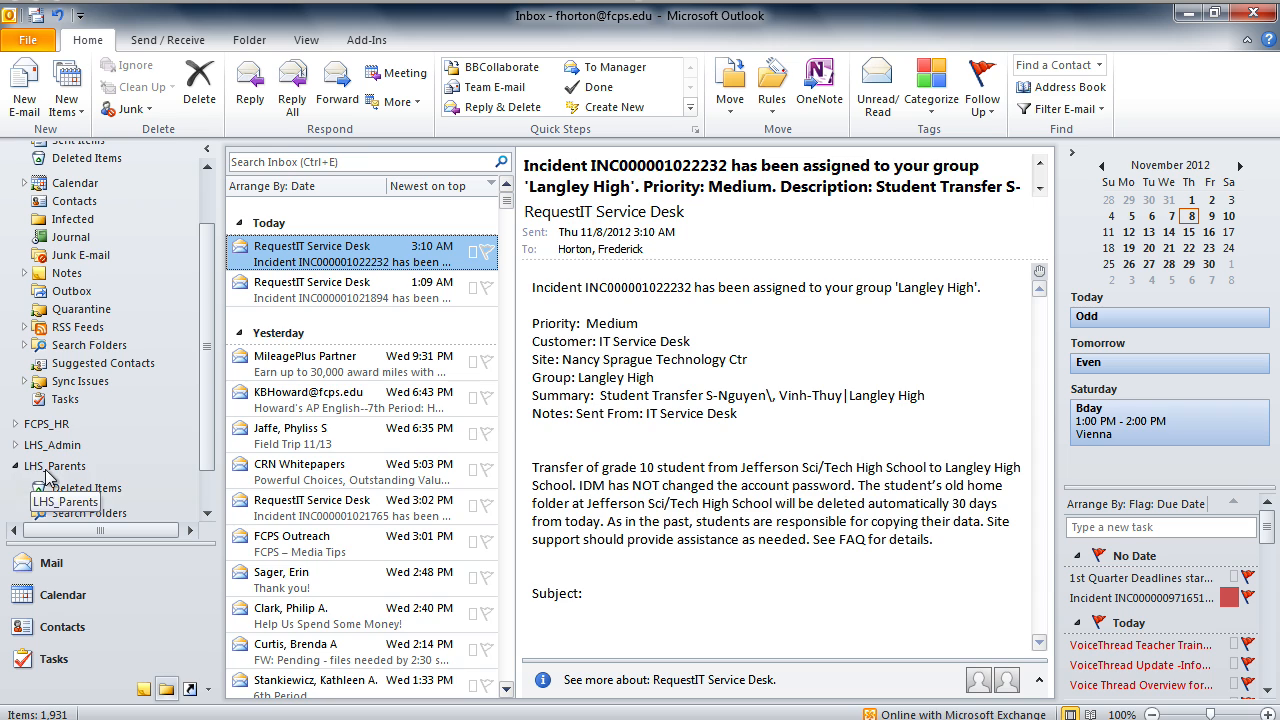
left_click(306, 256)
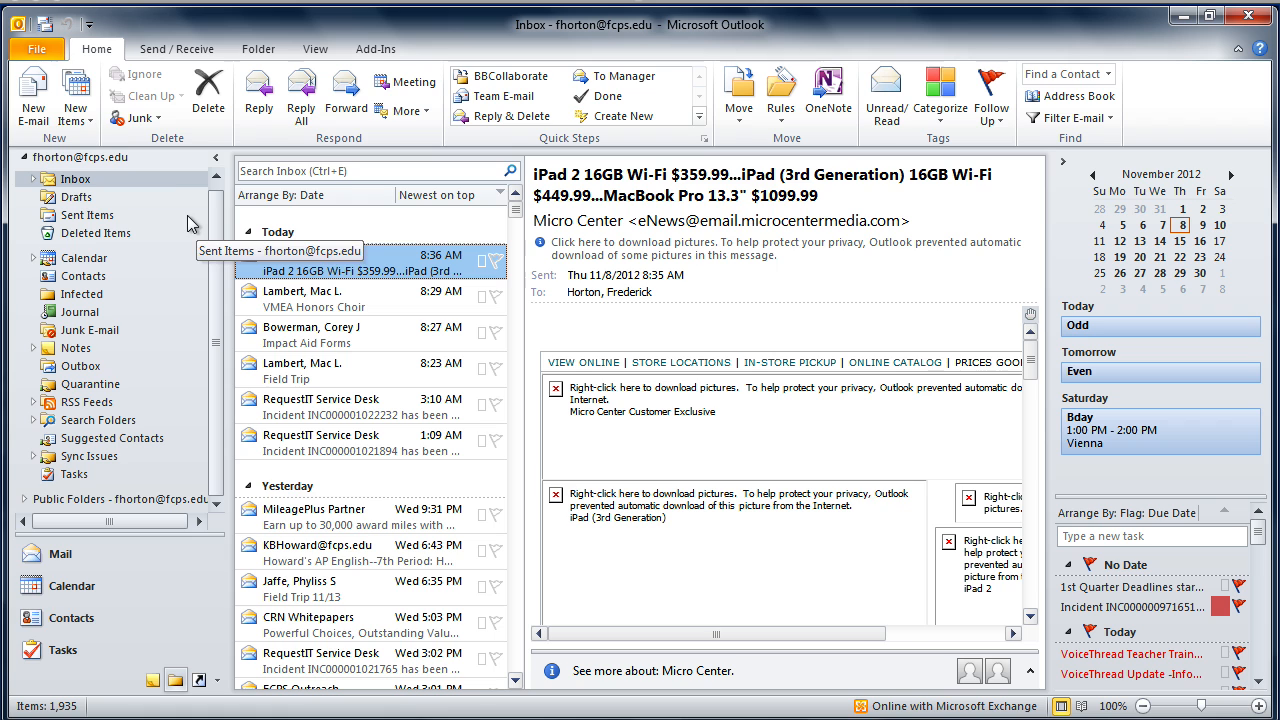
Step: Open the Outlook data file FCPS_HR.pst from the Archived_Email folder on the personal network drive
left_click(37, 51)
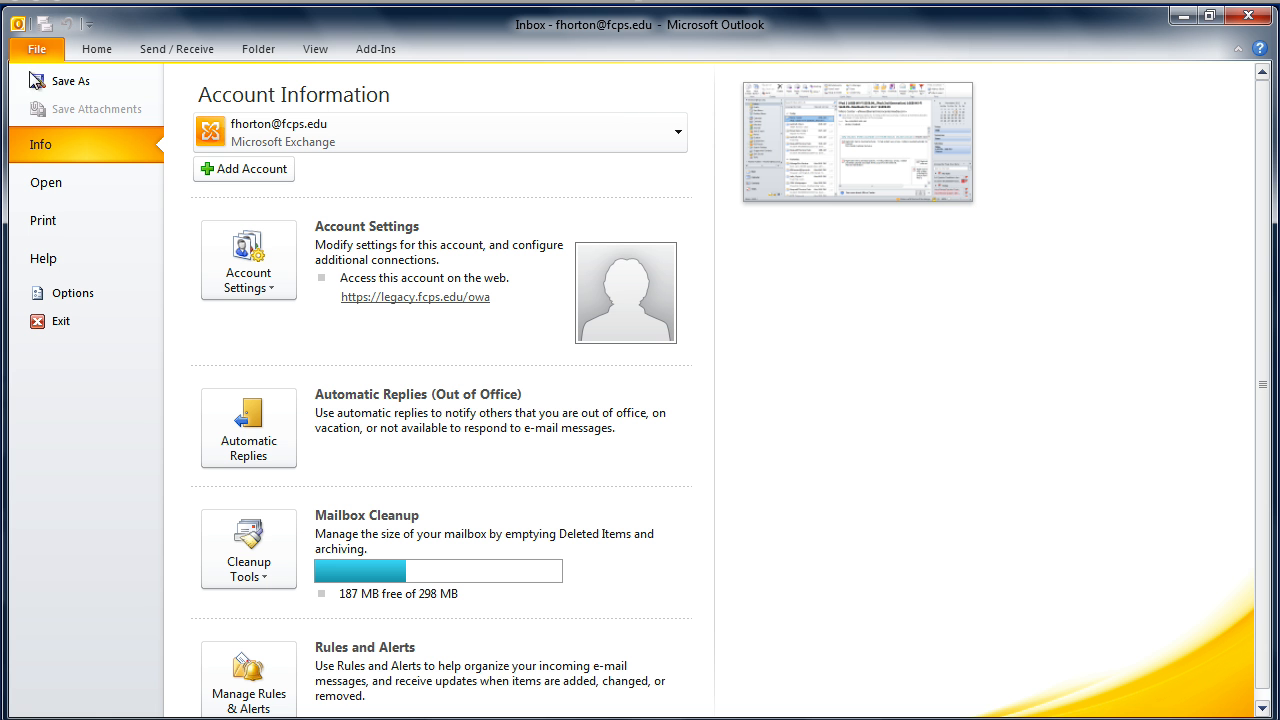
left_click(42, 180)
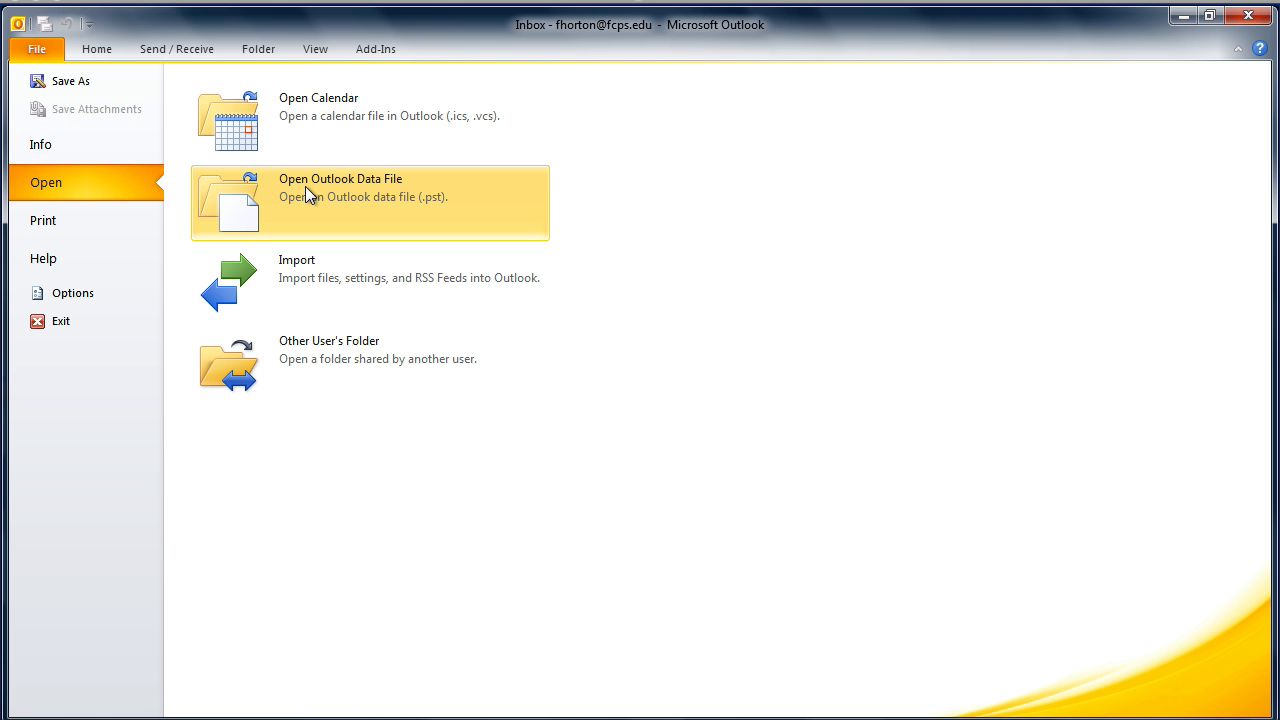
left_click(349, 185)
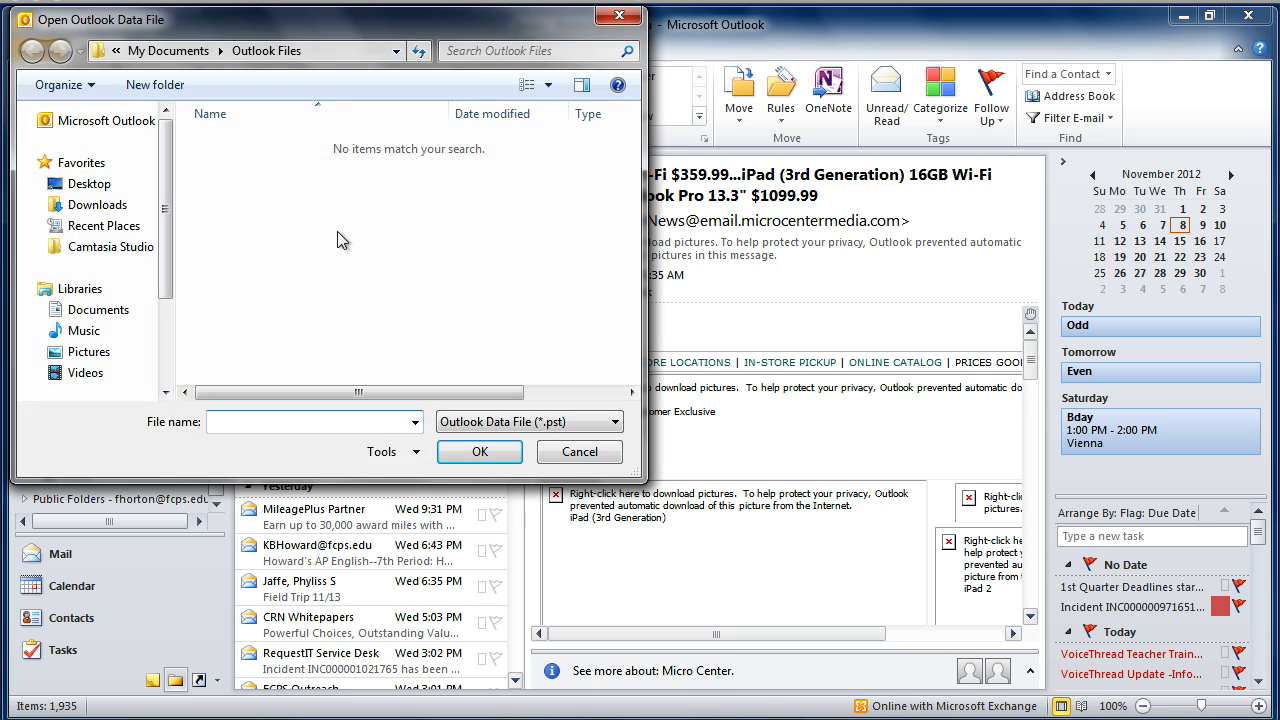
left_click_drag(304, 32, 580, 68)
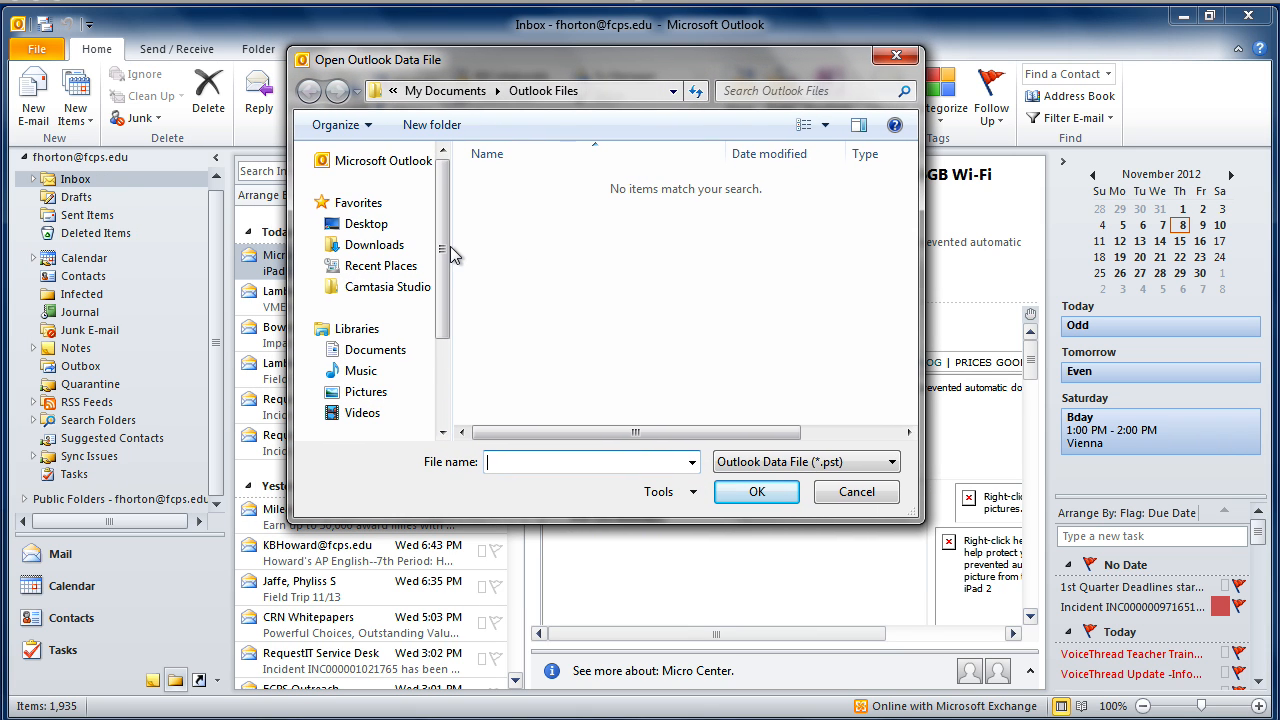
left_click_drag(447, 250, 441, 334)
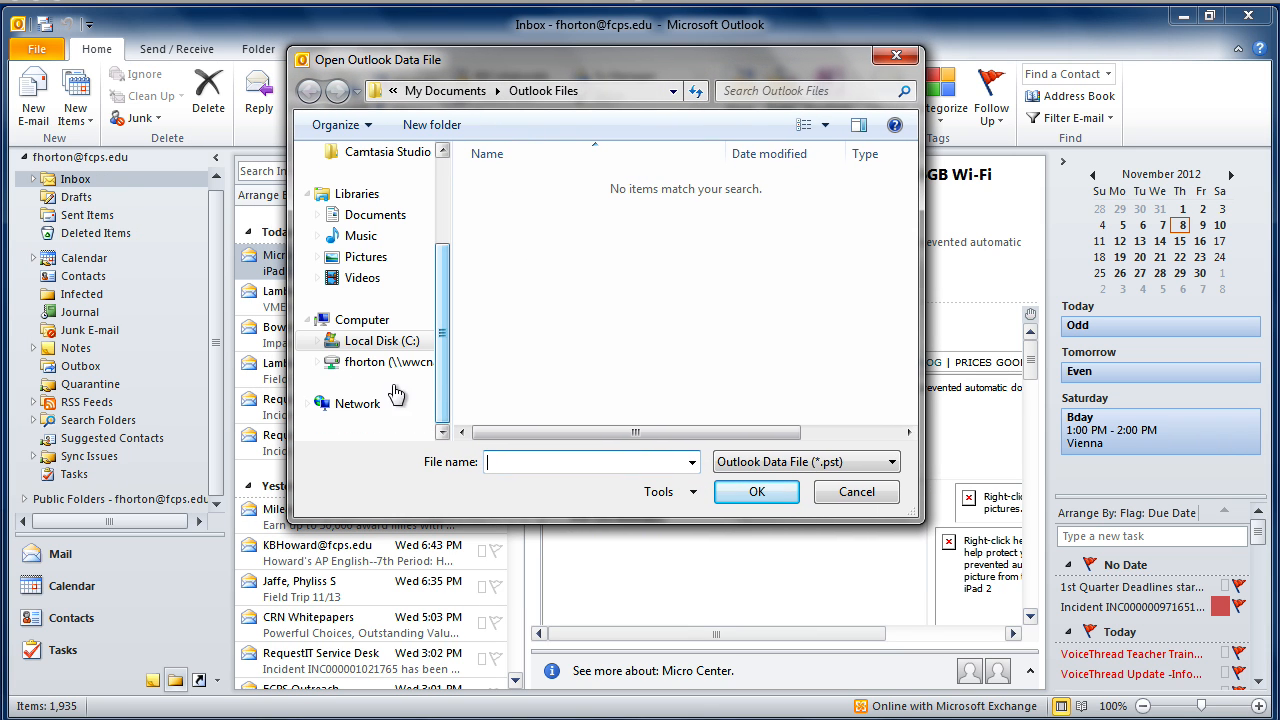
left_click(348, 364)
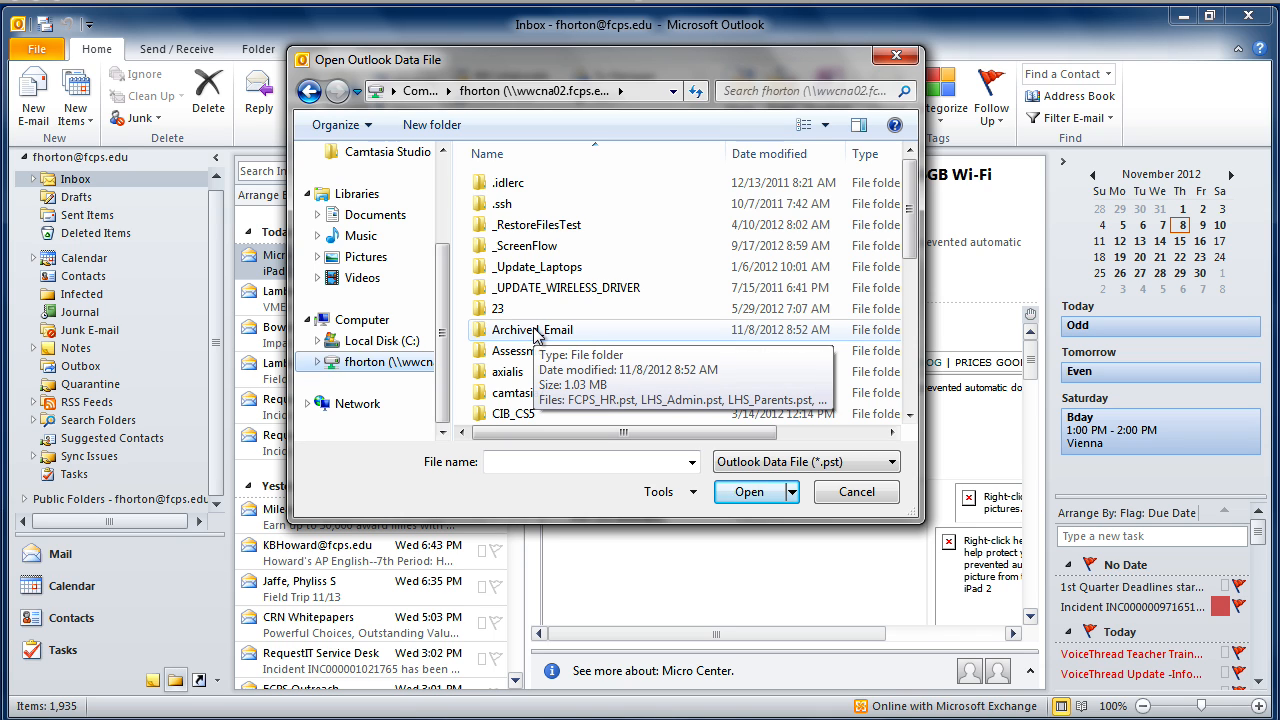
double_click(482, 332)
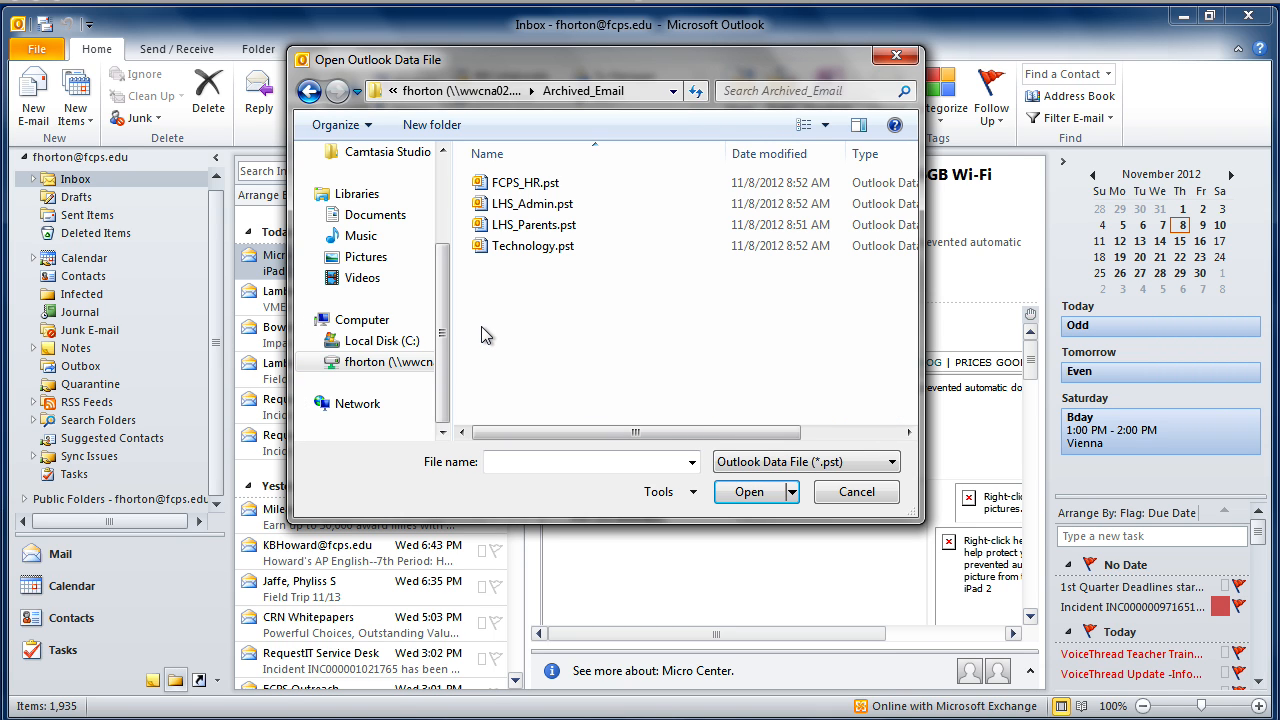
left_click(505, 182)
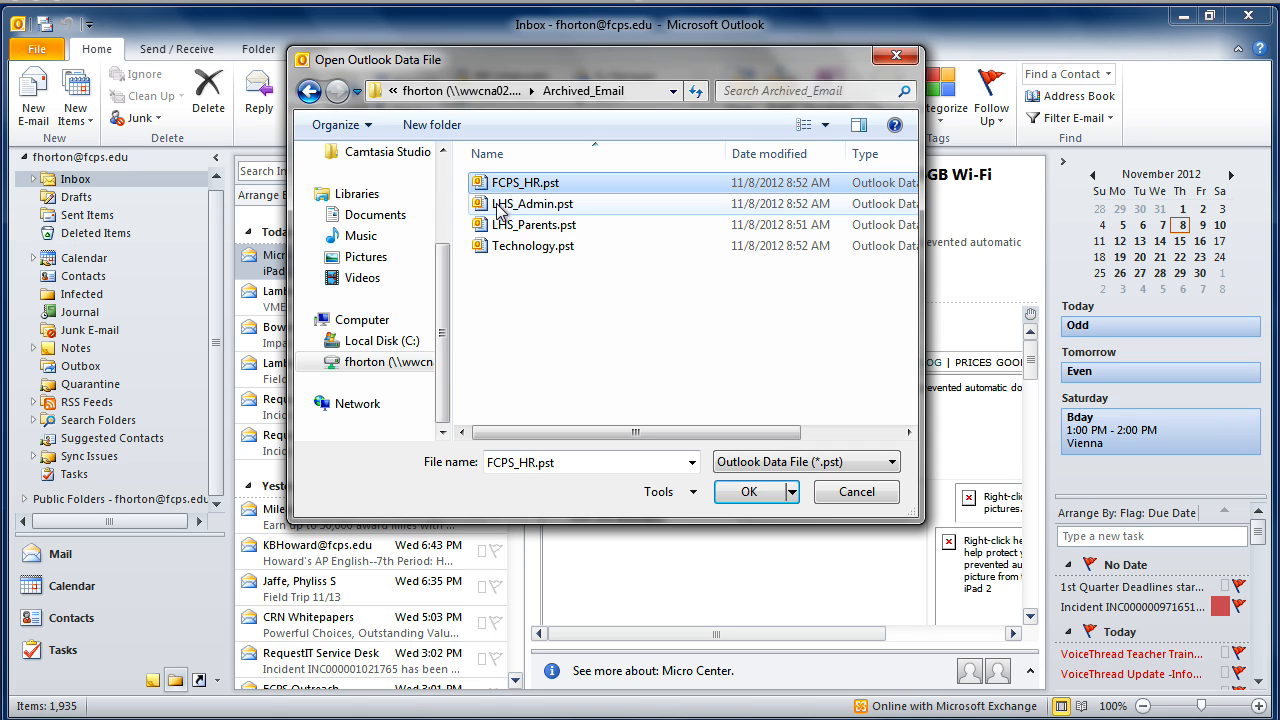
left_click(500, 248)
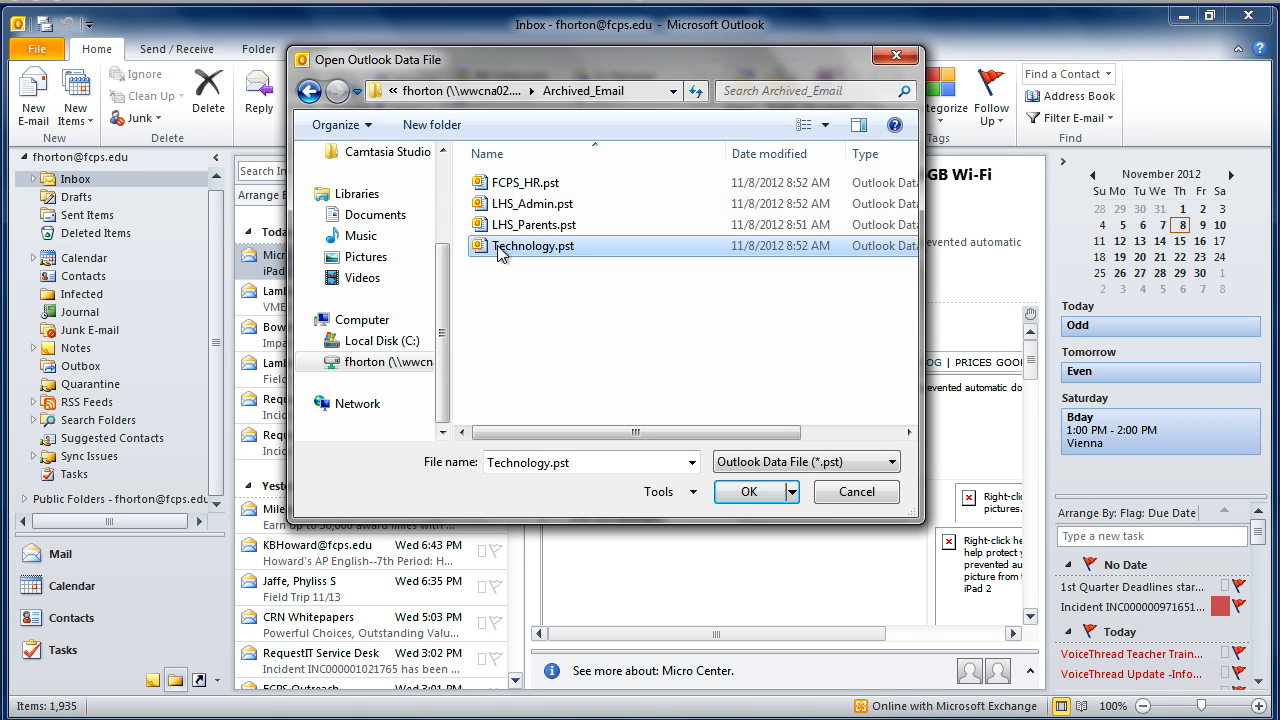
left_click(508, 185)
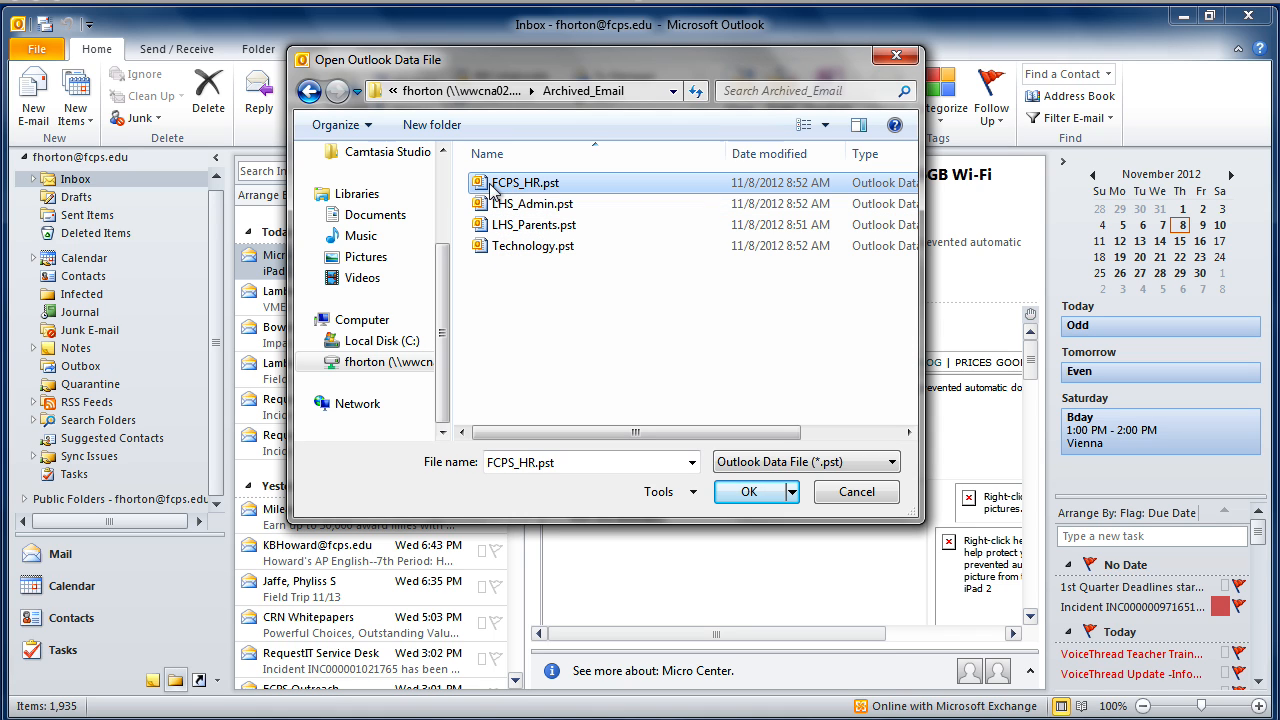
left_click(745, 492)
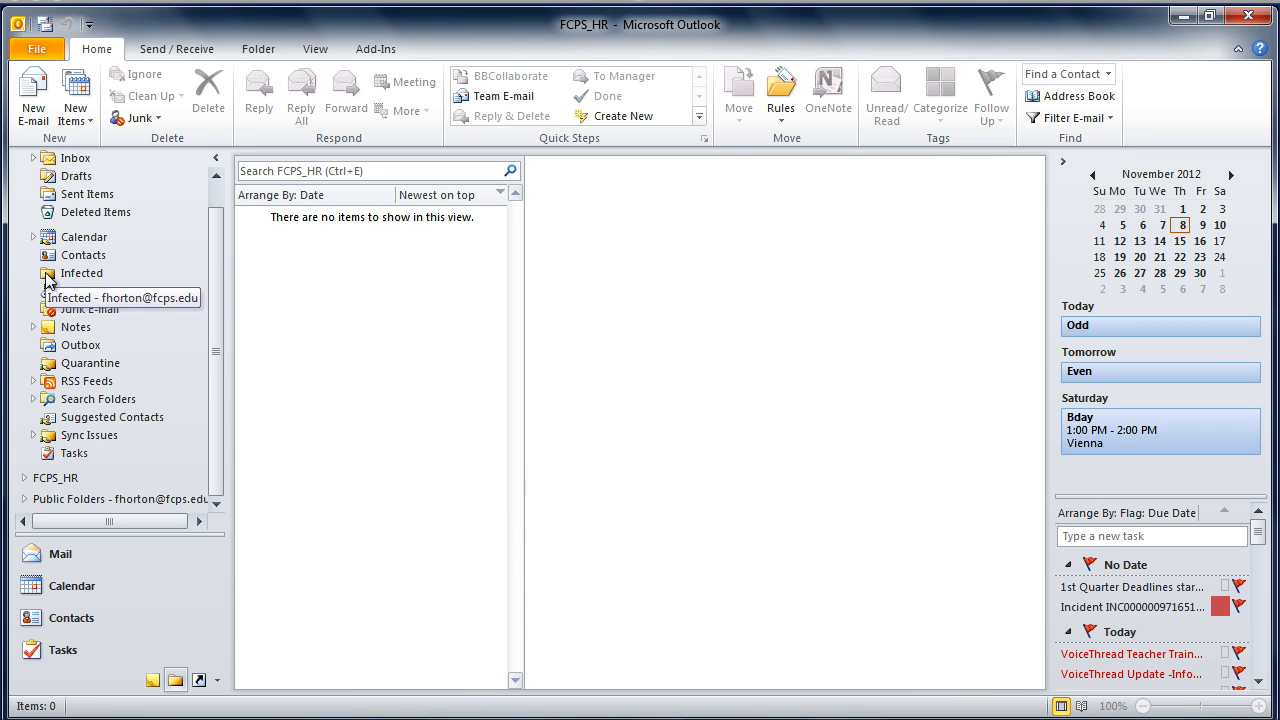
Step: Open the Outlook data file LHS_Admin.pst from the network drive's Archived_Email folder and check the folder list
left_click(33, 52)
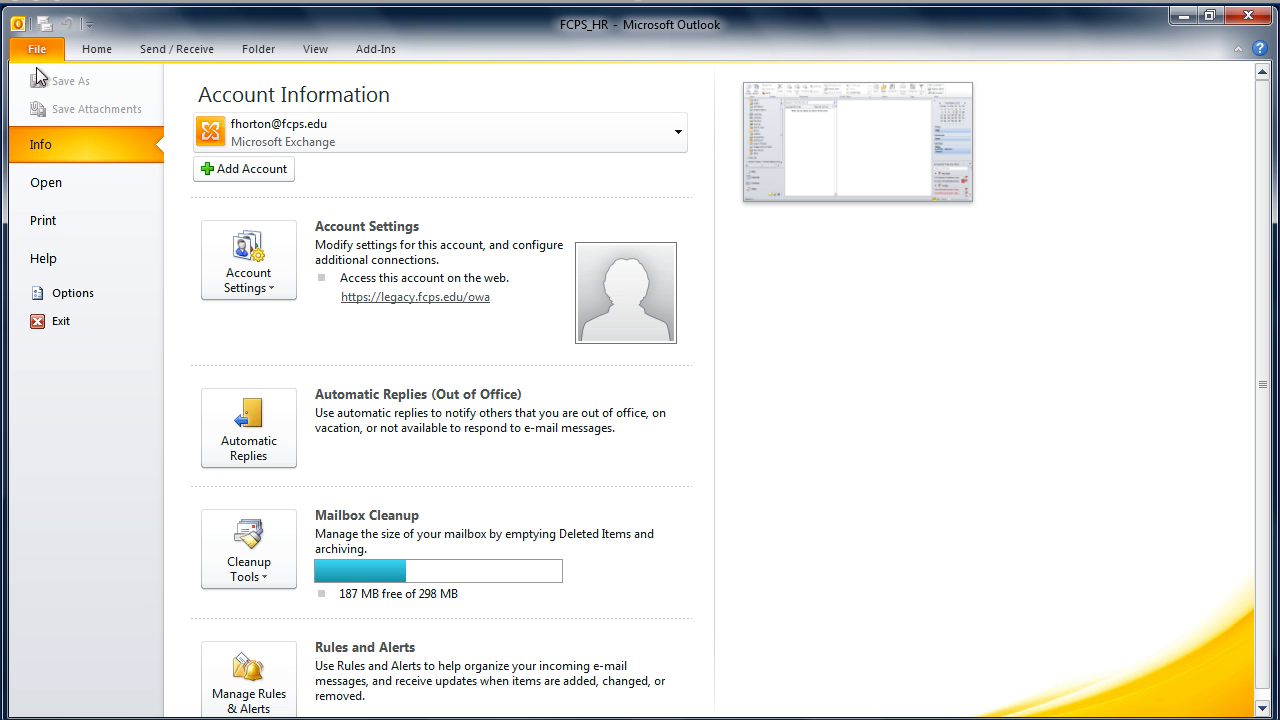
left_click(44, 184)
left_click(272, 194)
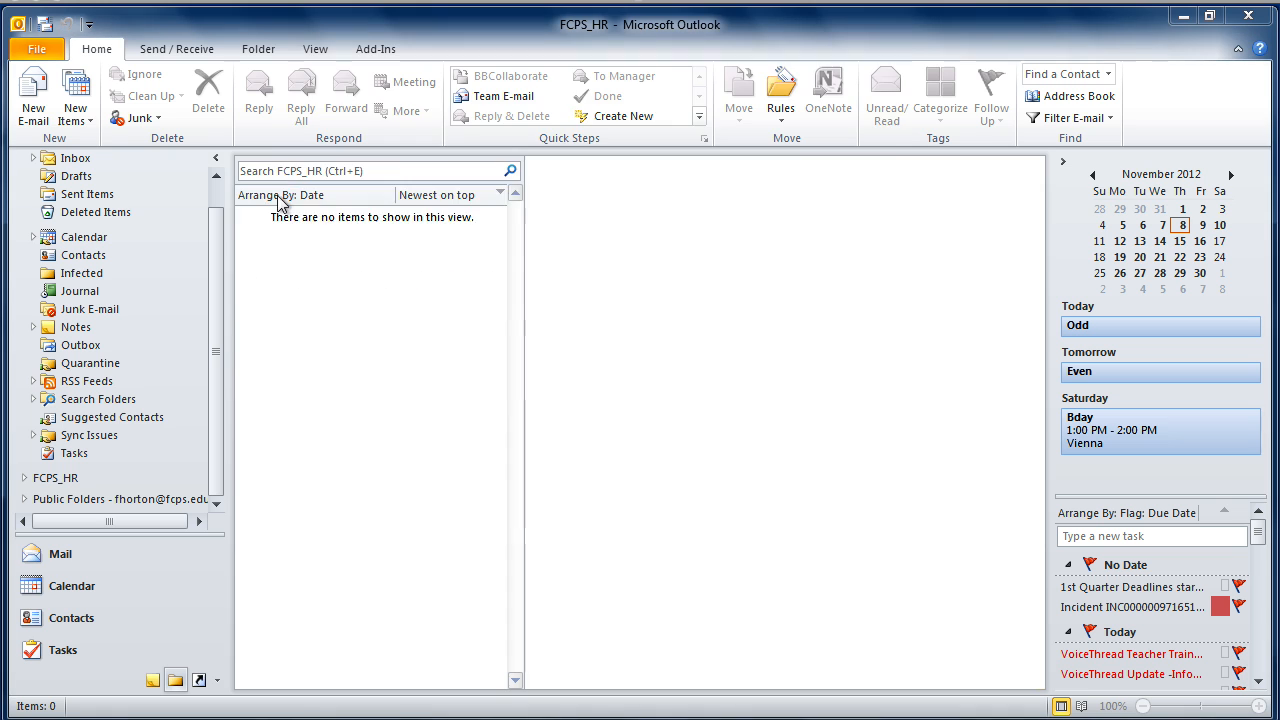
scroll(365, 380, "down", 3)
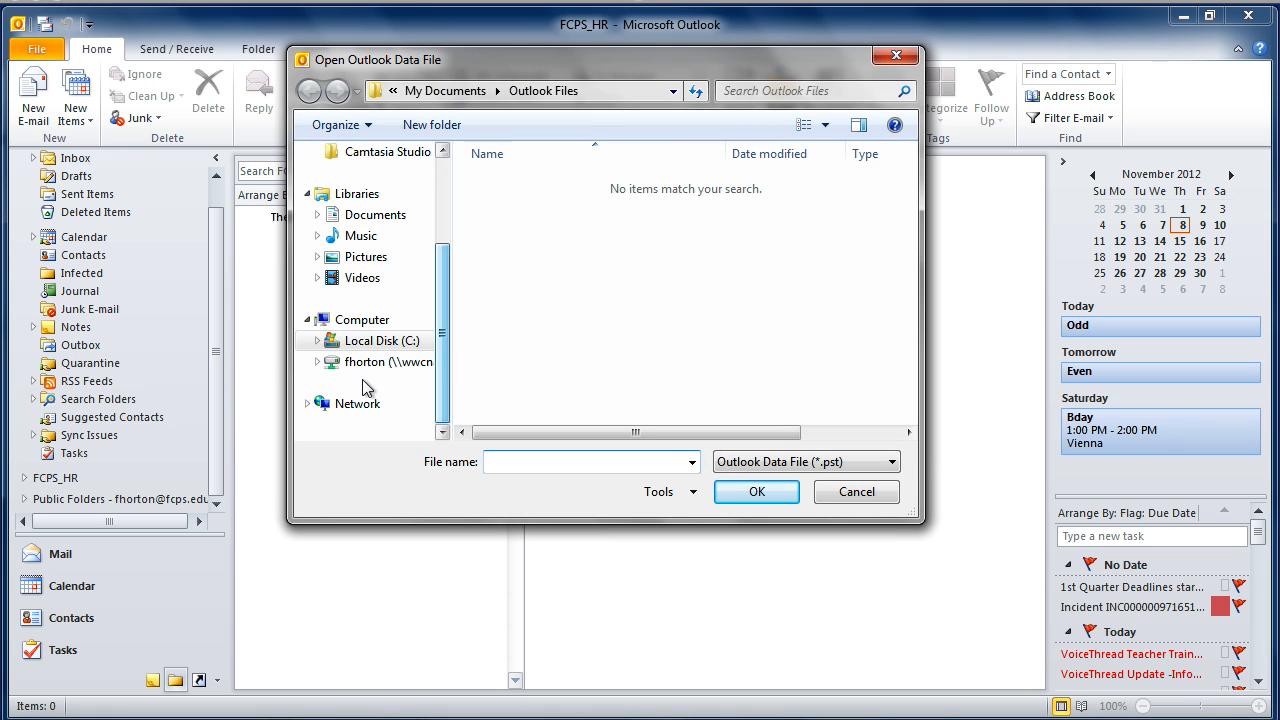
left_click(349, 368)
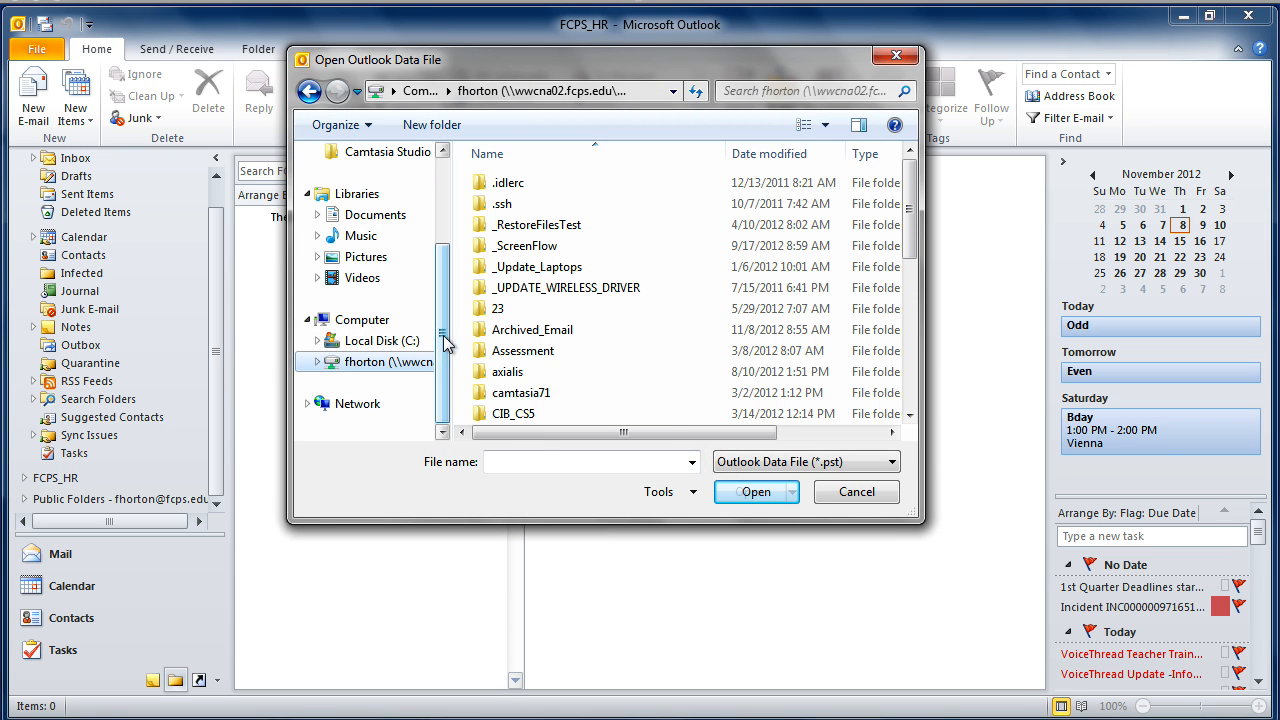
left_click(525, 336)
double_click(525, 336)
left_click(515, 208)
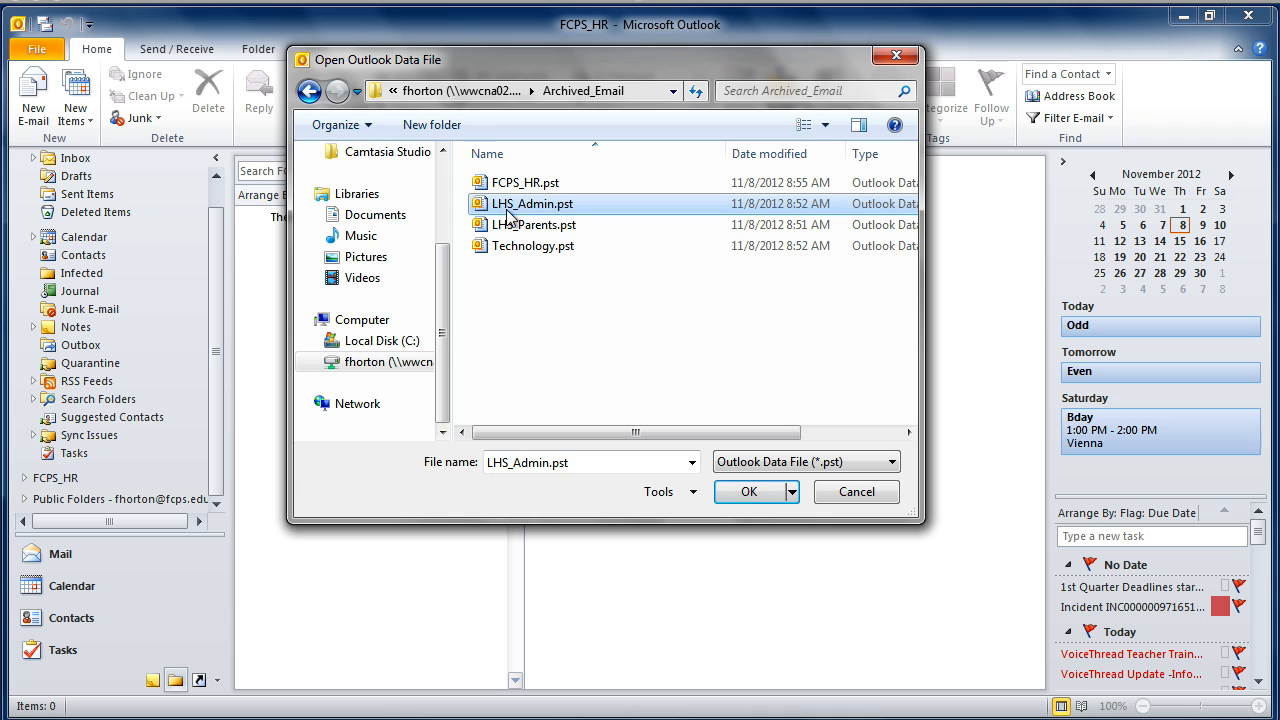
left_click(752, 494)
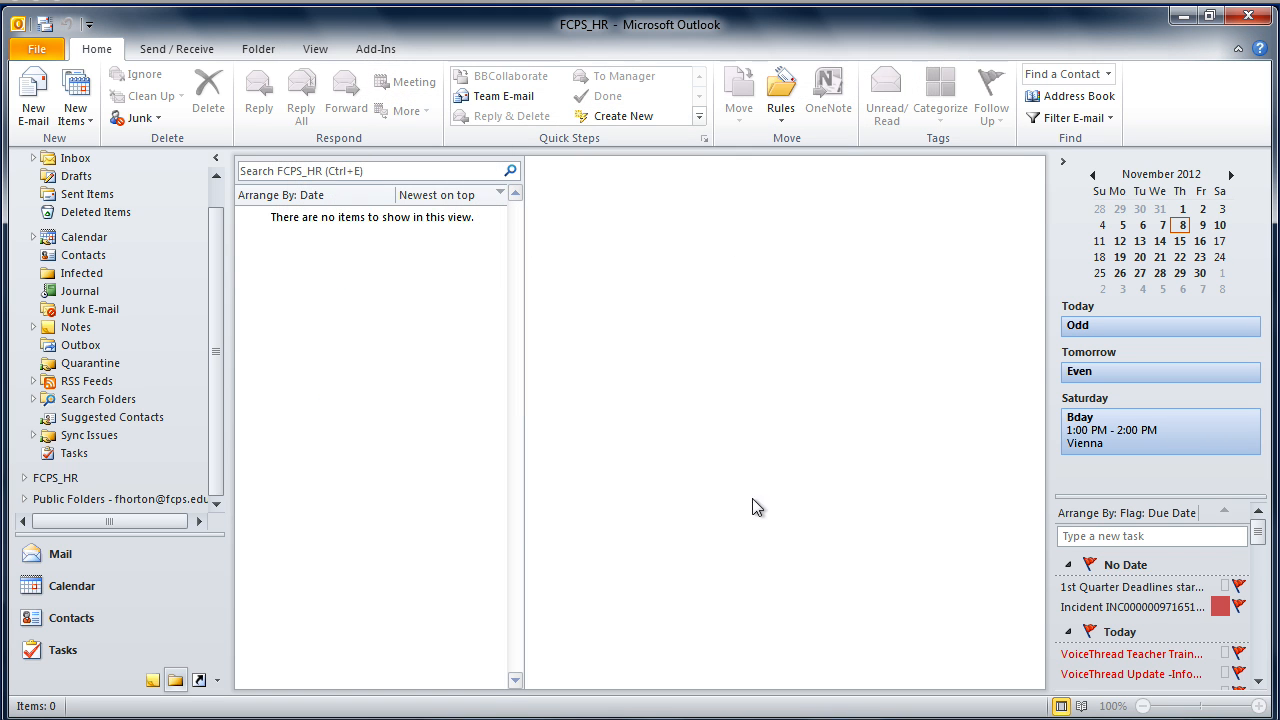
left_click_drag(213, 451, 212, 472)
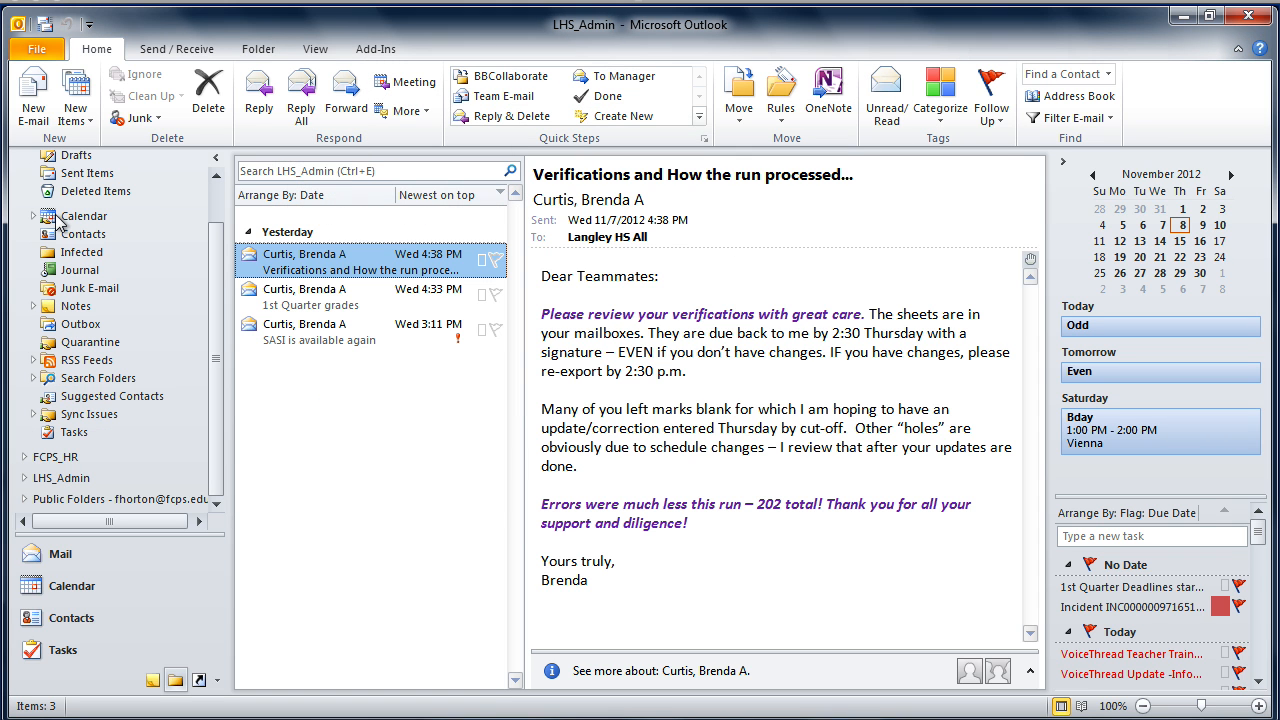
Step: Open the Outlook data file LHS_Parents.pst from the network drive's Archived_Email folder and check the folder list
left_click(36, 50)
left_click(46, 183)
left_click(309, 205)
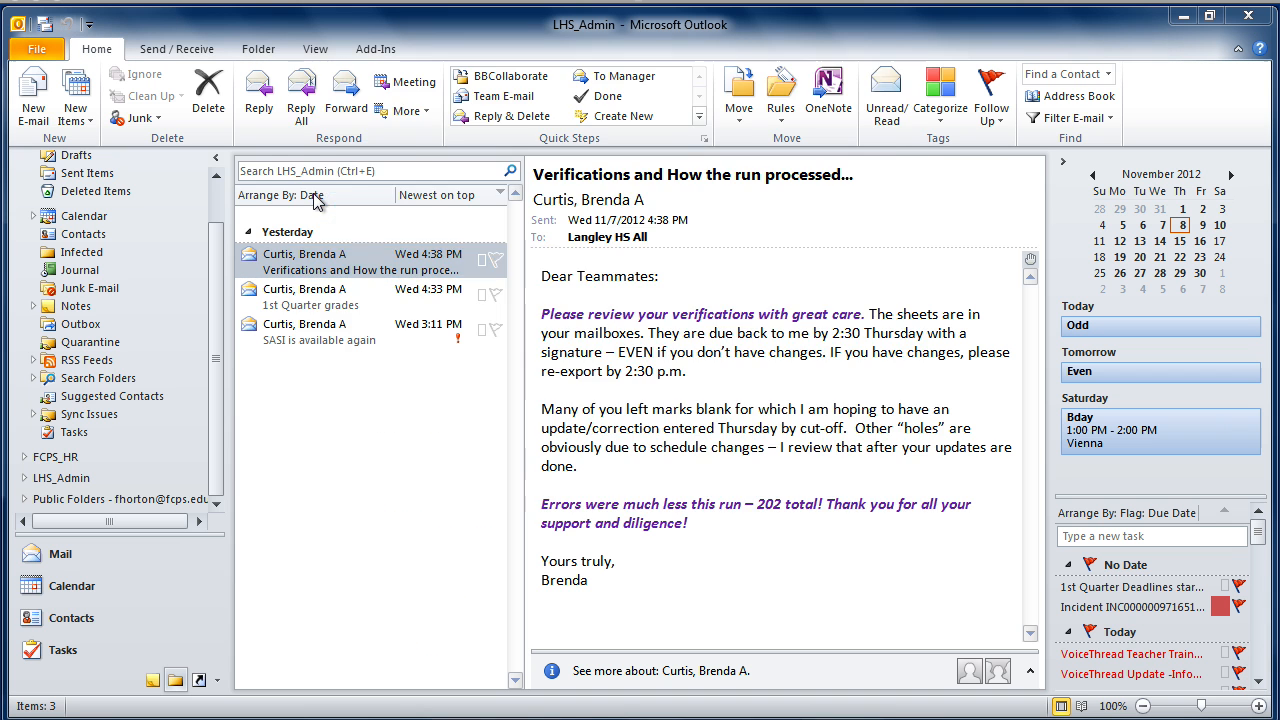
scroll(437, 320, "down", 1)
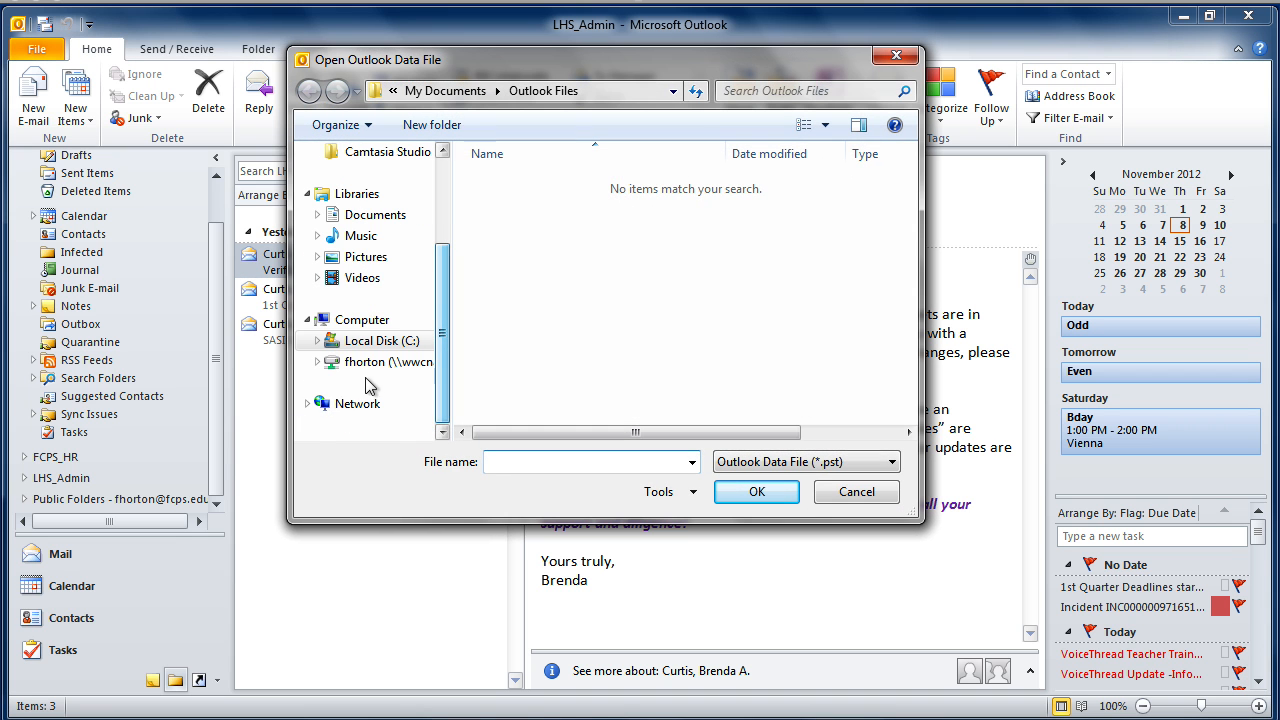
left_click(362, 366)
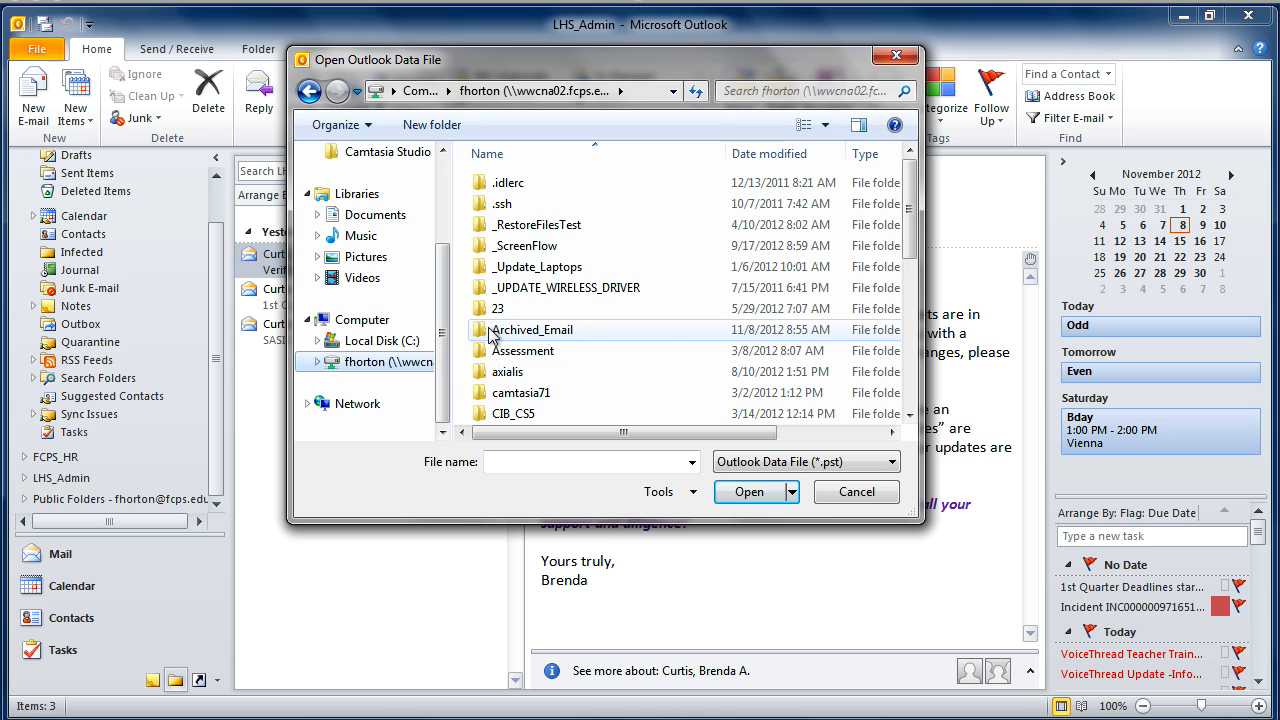
double_click(487, 331)
left_click(478, 226)
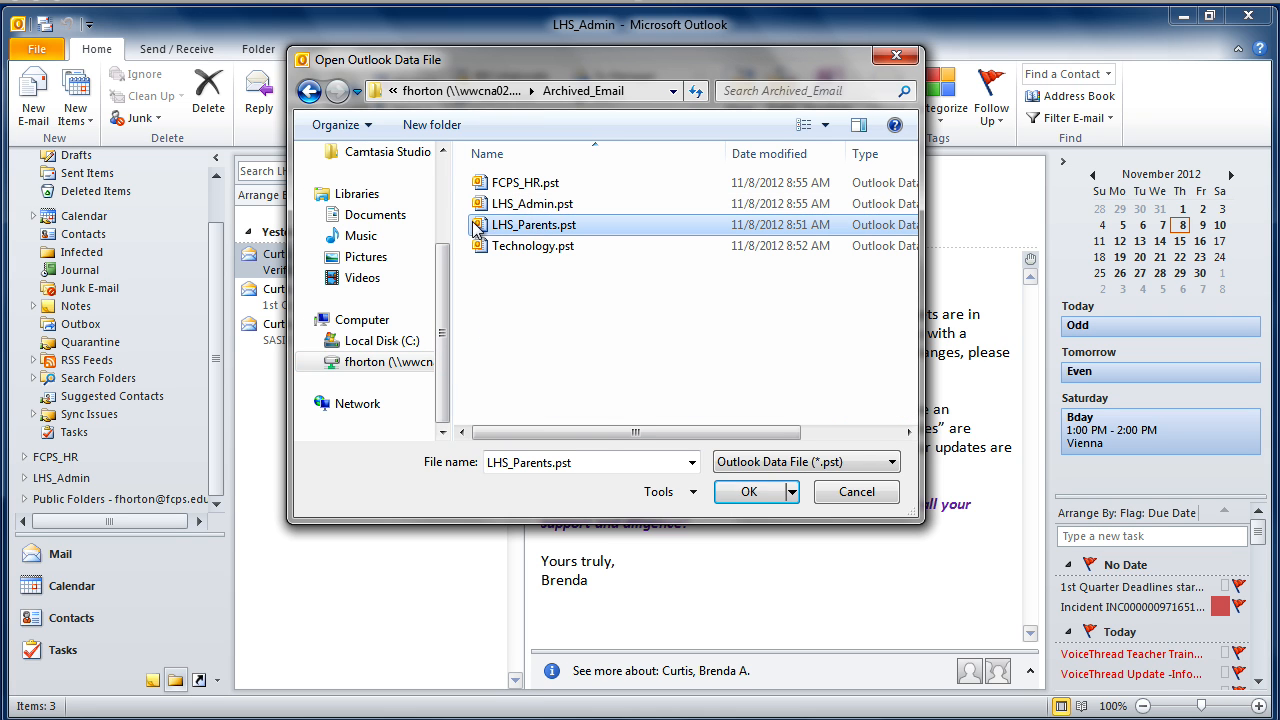
left_click(749, 491)
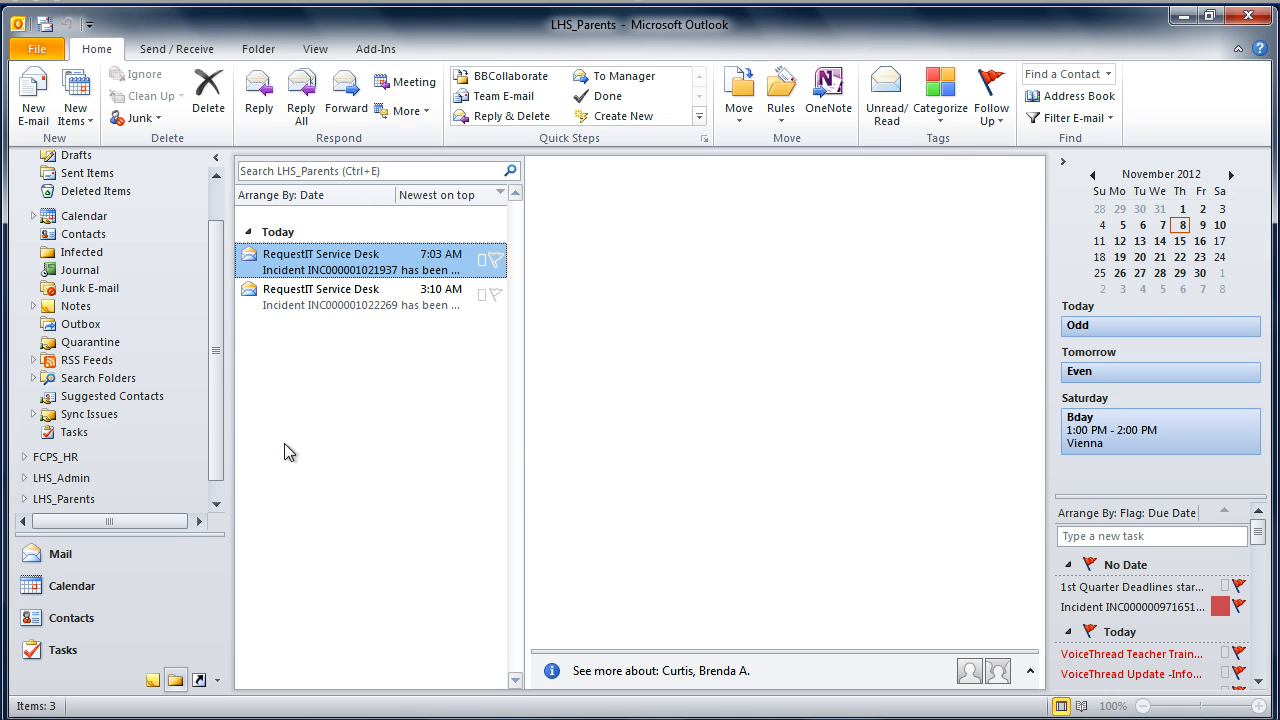
left_click_drag(218, 417, 217, 466)
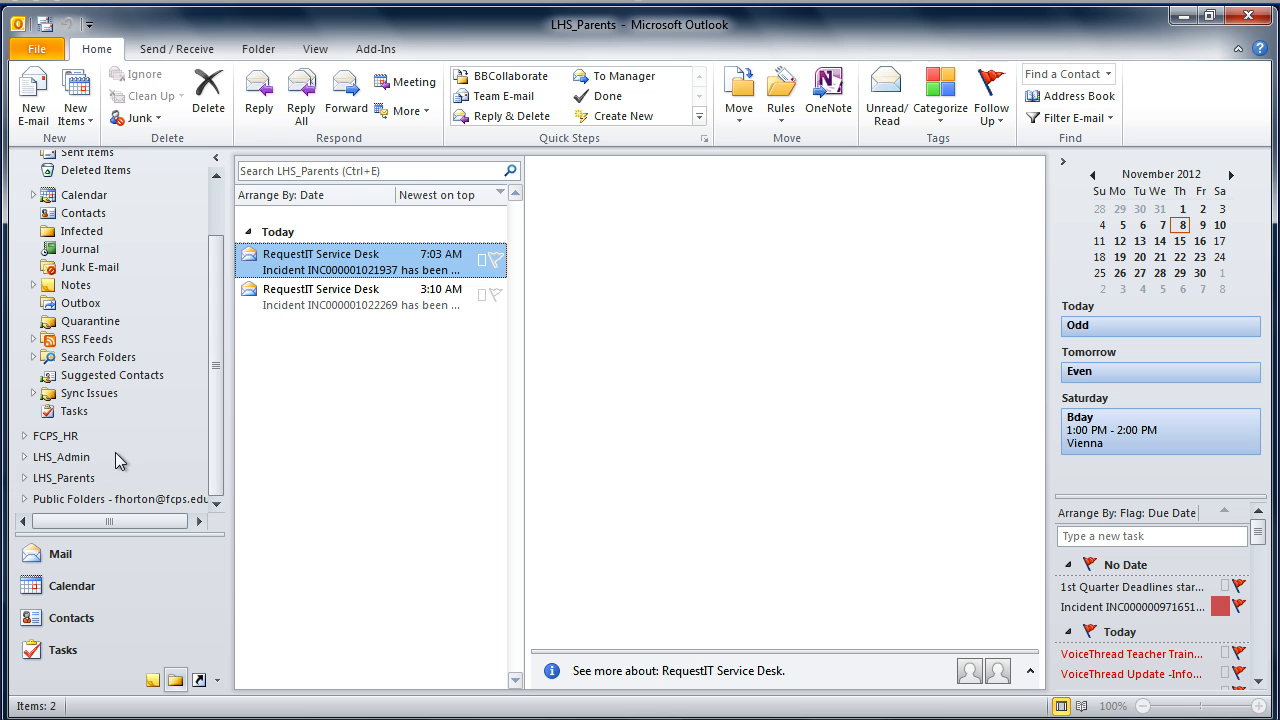
Step: Open the Outlook data file Technology.pst from the network drive's Archived_Email folder
left_click(37, 50)
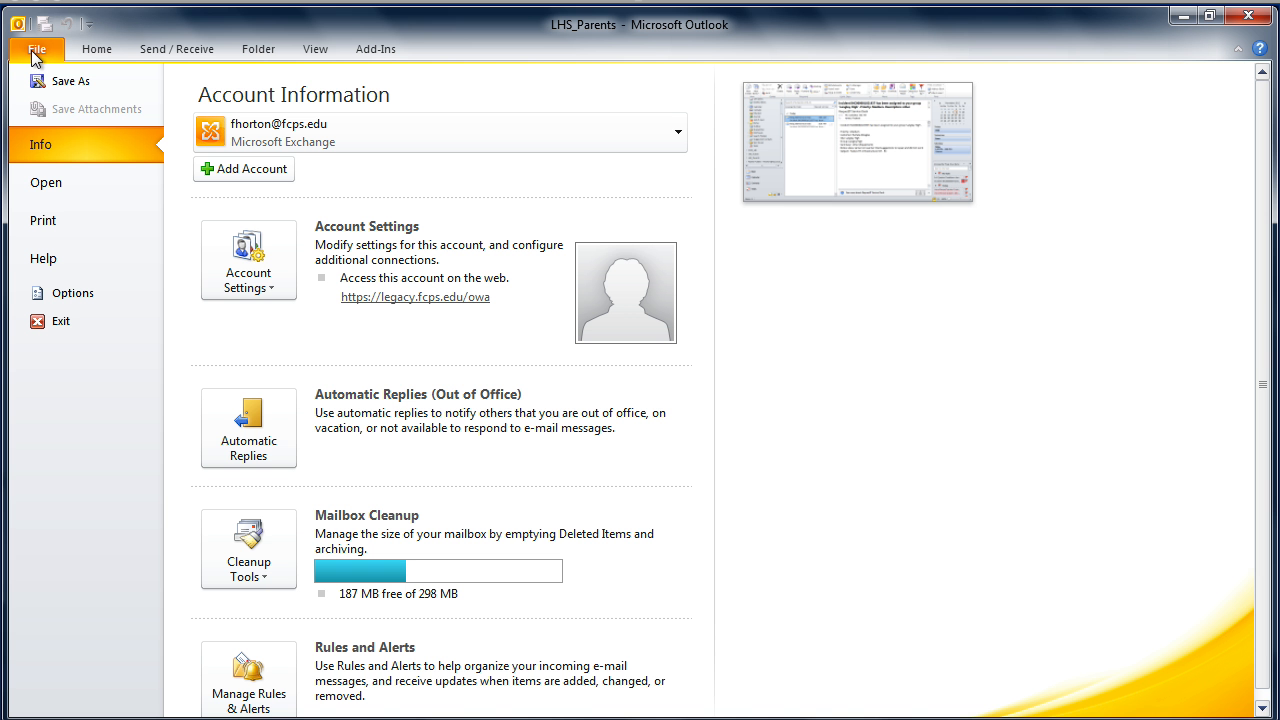
left_click(114, 182)
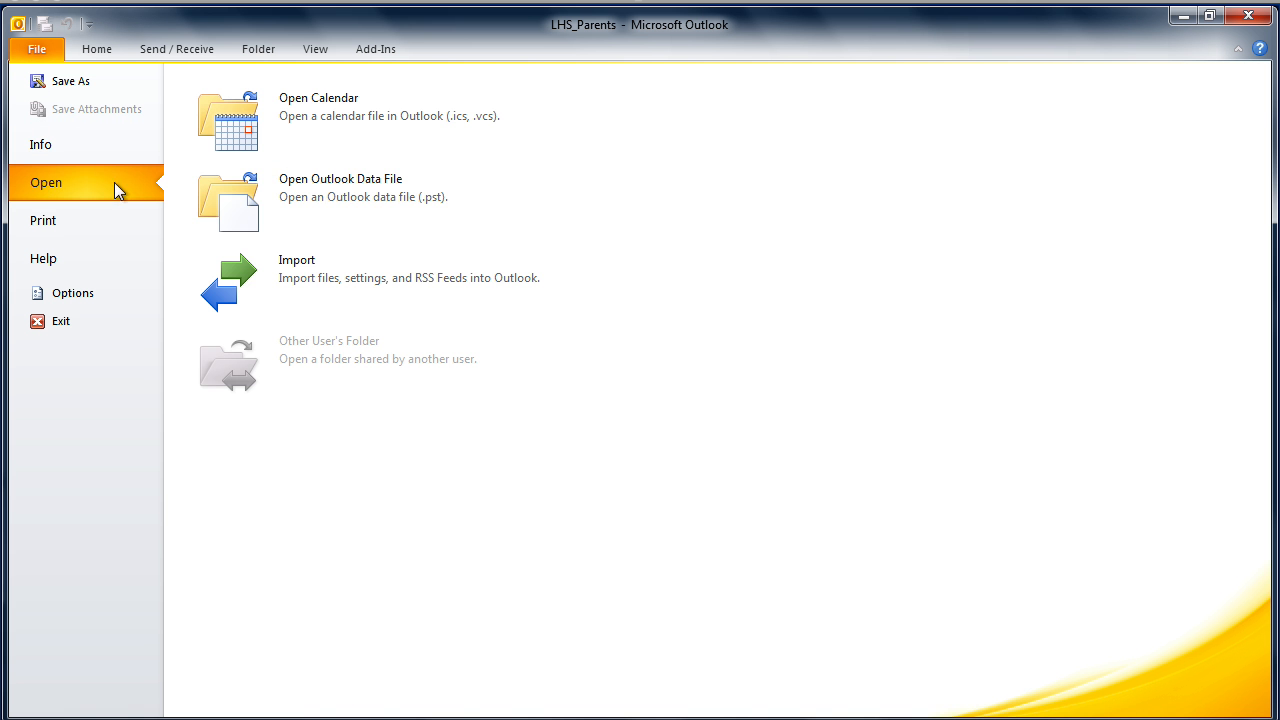
left_click(300, 180)
scroll(446, 300, "down", 2)
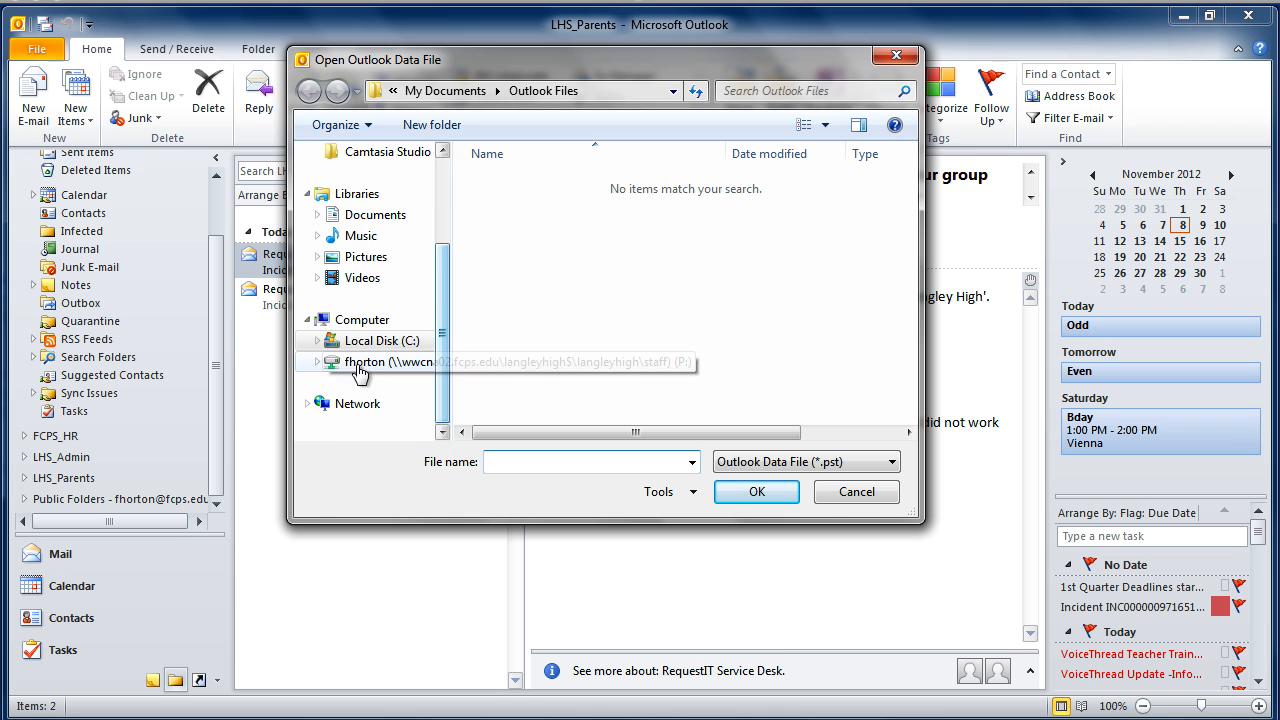
left_click(405, 366)
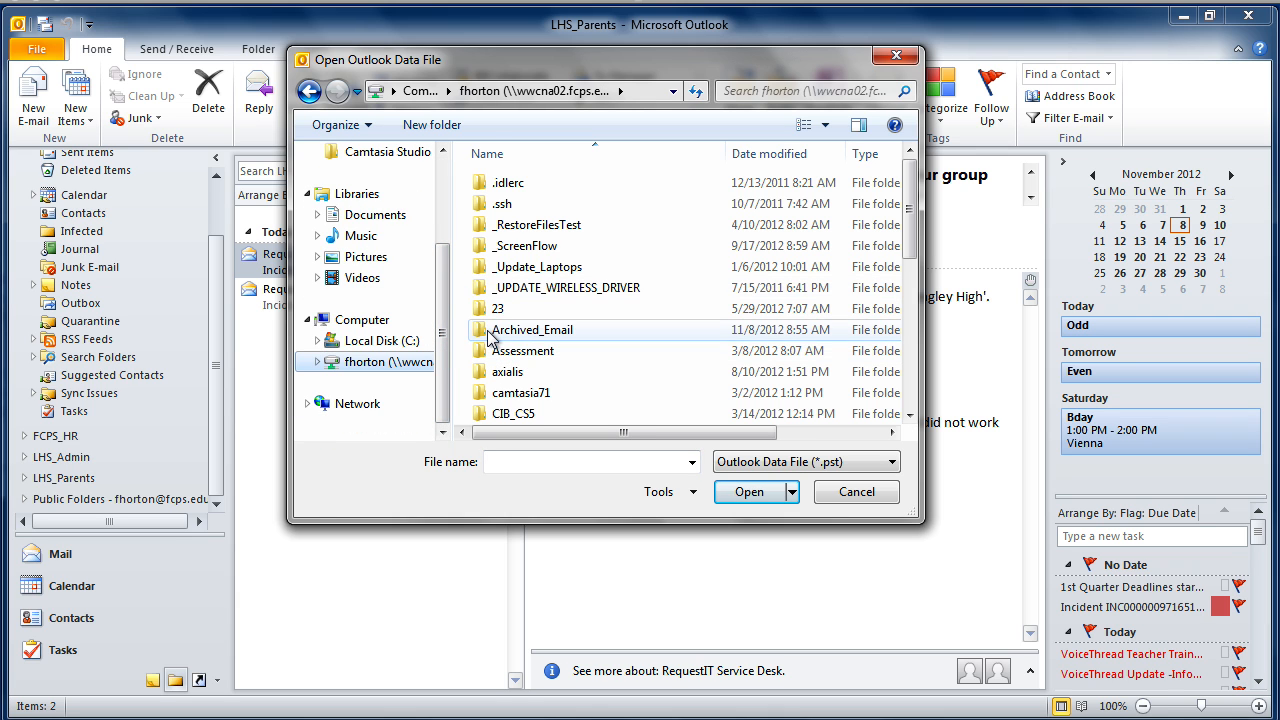
double_click(490, 331)
left_click(495, 248)
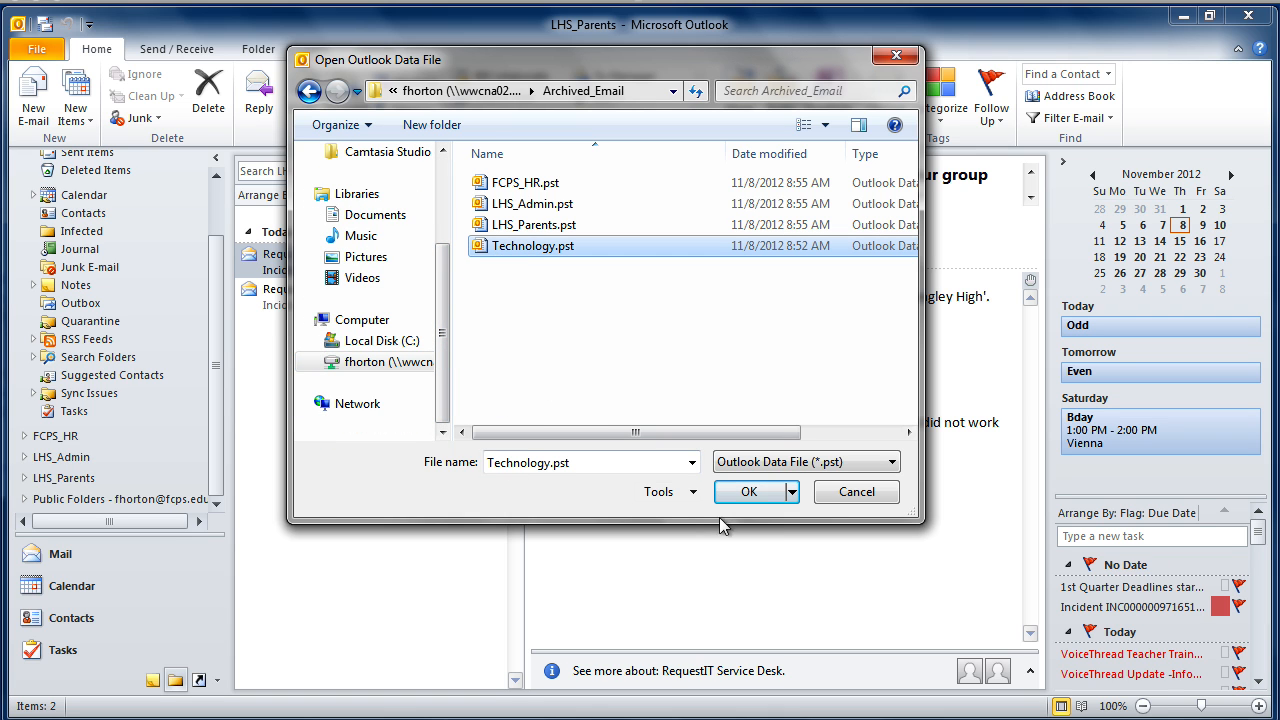
left_click(758, 492)
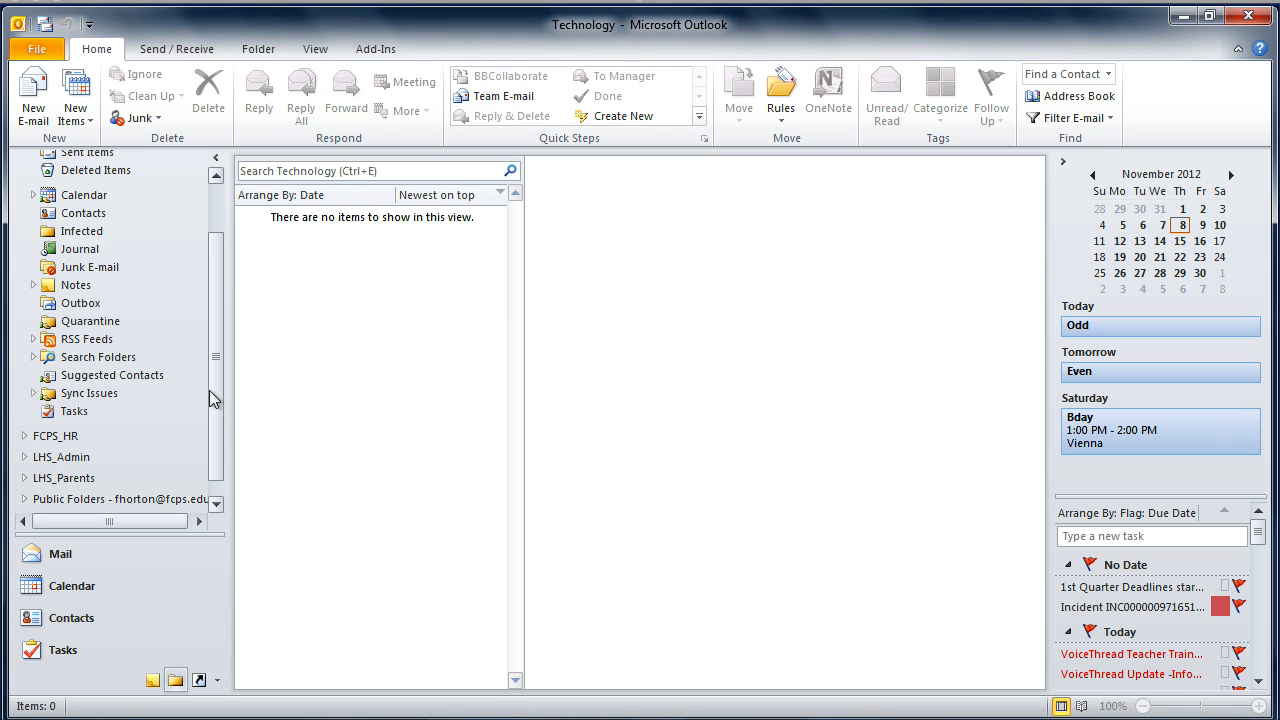